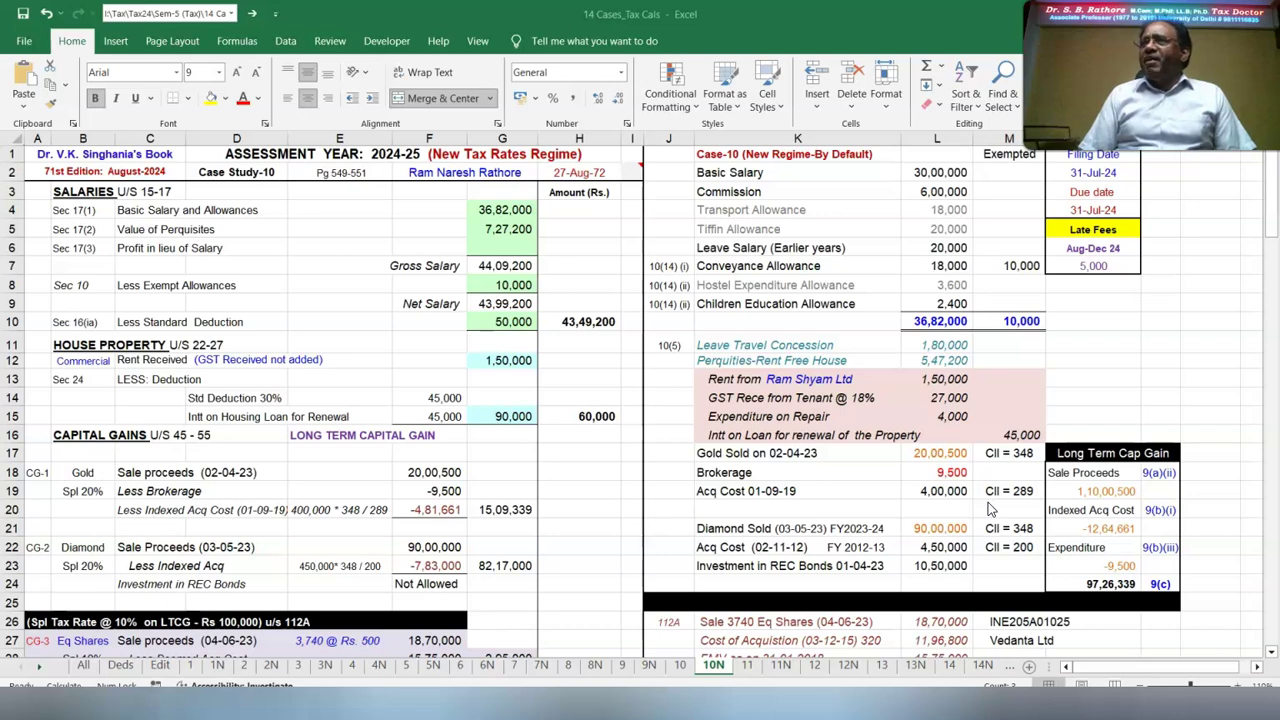
# Review the Case-10 new regime computation from the salary section down to the tax payable
pyautogui.scroll(-5, 988, 502)
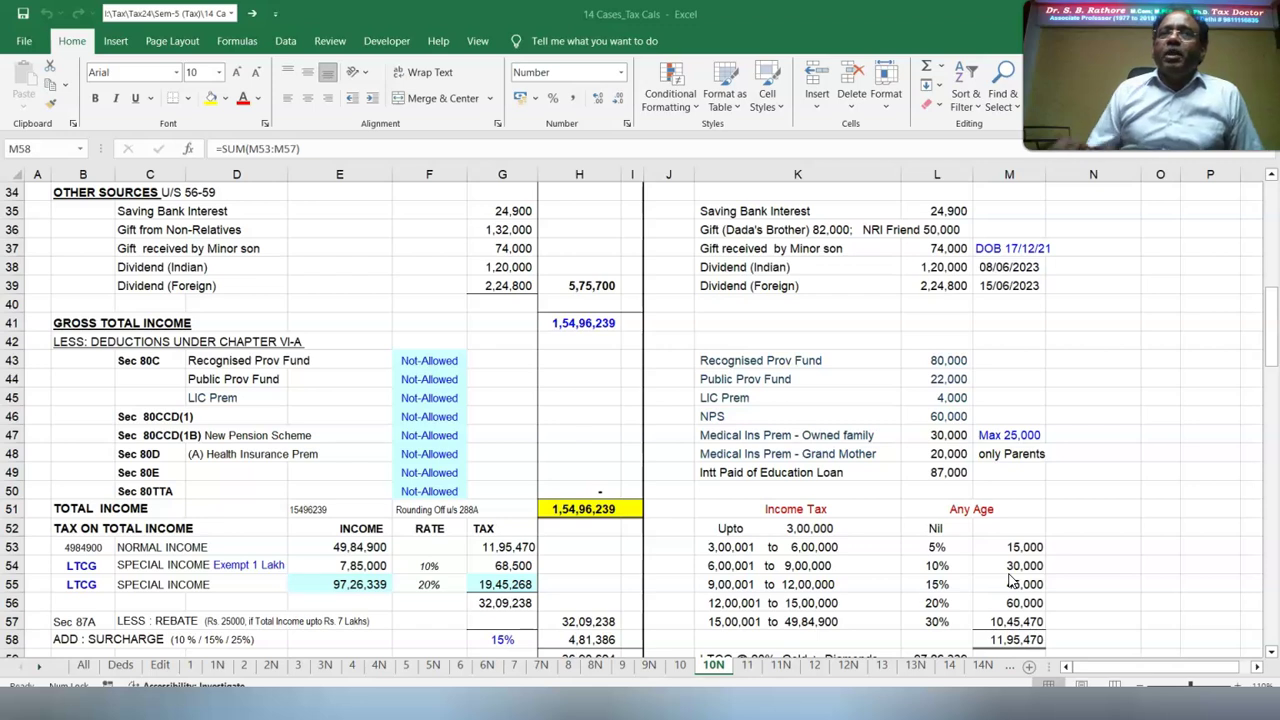
pyautogui.click(1270, 651)
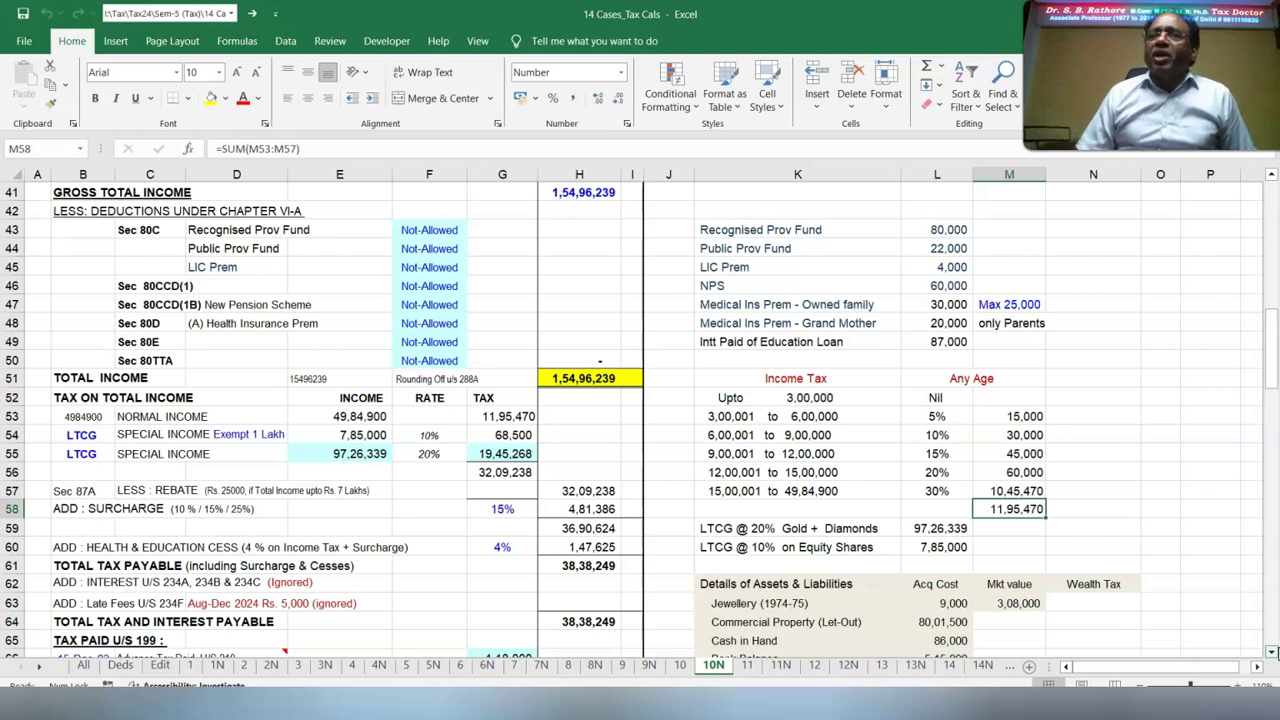
pyautogui.scroll(-2, 1272, 652)
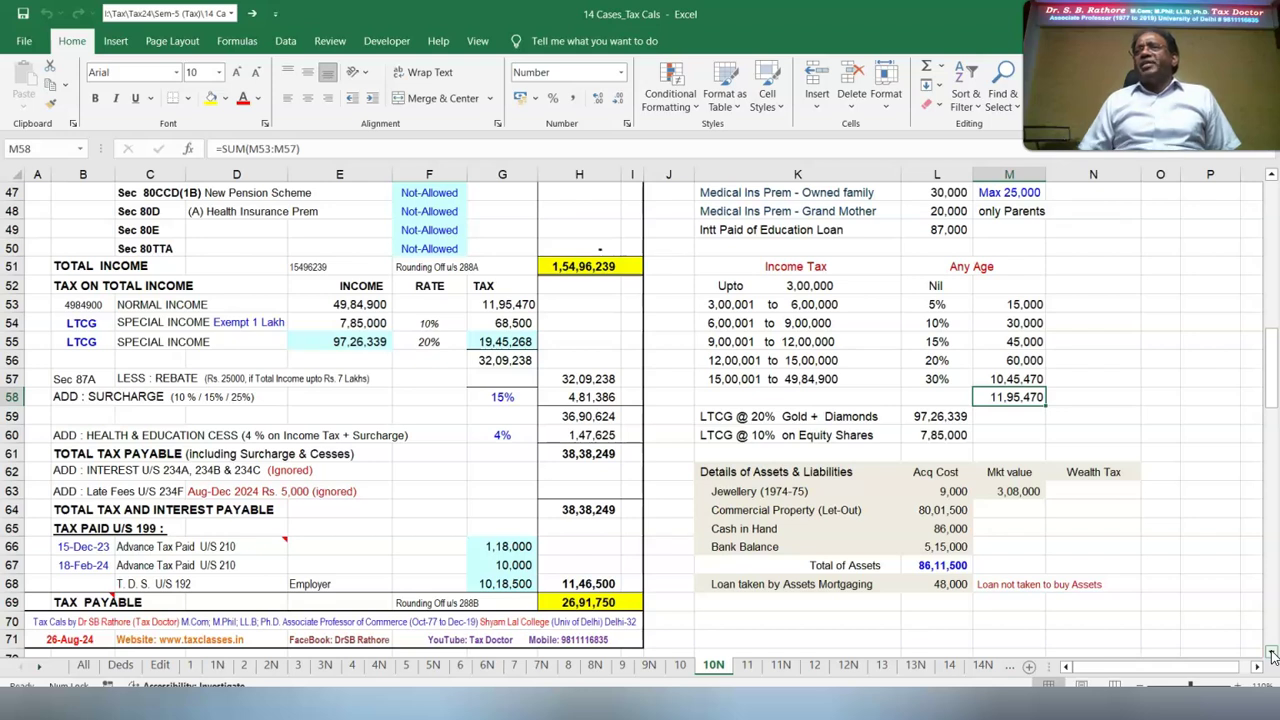
# Switch to the Old-Excel-Case-10 workbook and answer No to the seventh proviso and FPI questions in Part A - General
pyautogui.hotkey('alt', 'Tab')
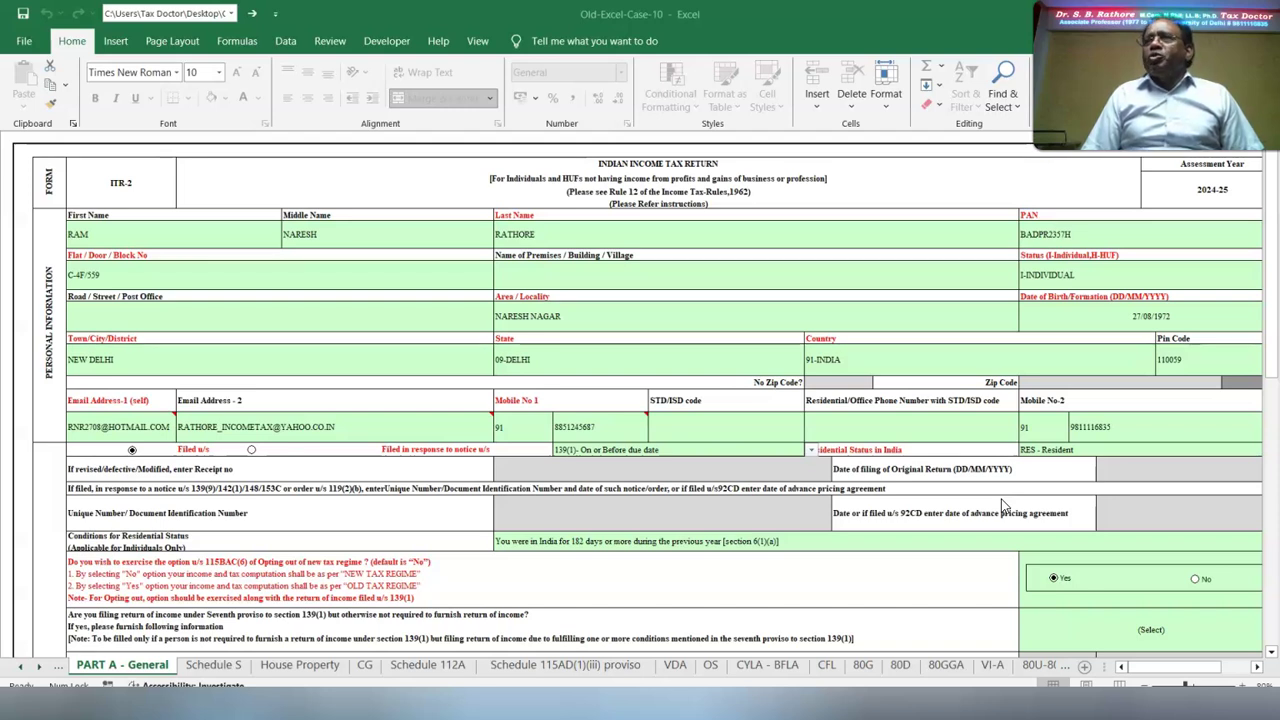
pyautogui.click(1003, 505)
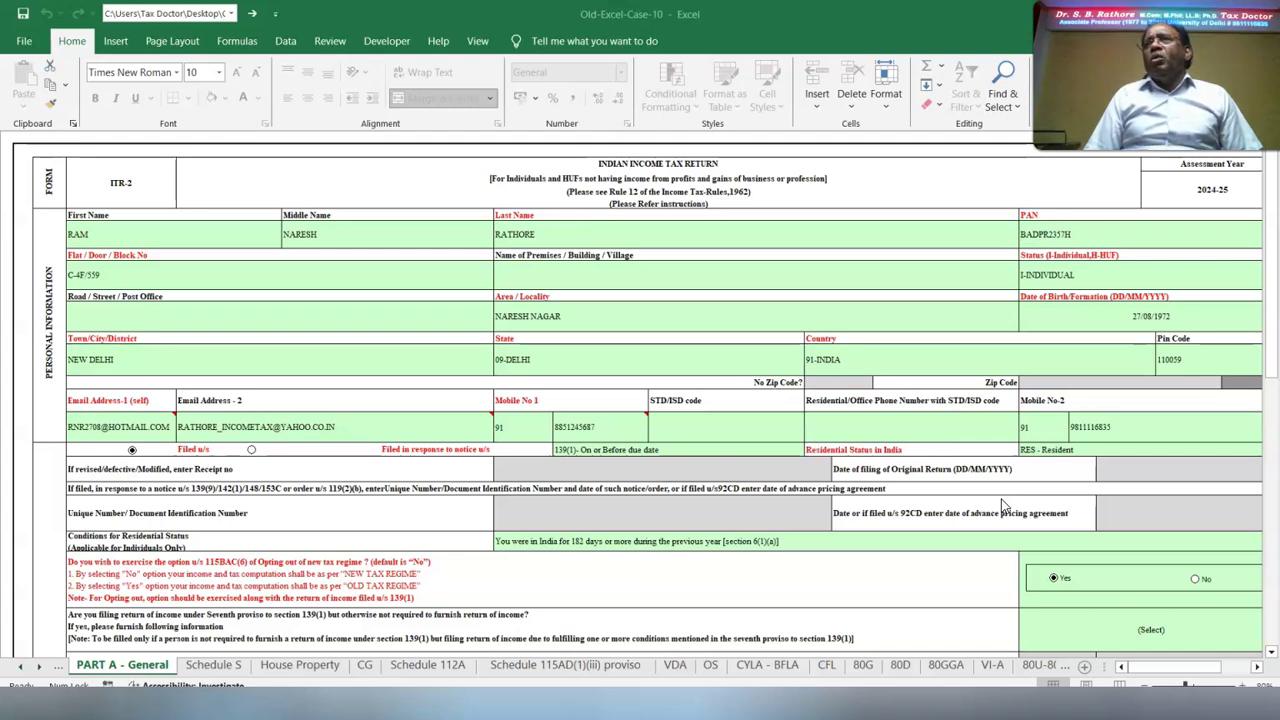
pyautogui.click(1103, 595)
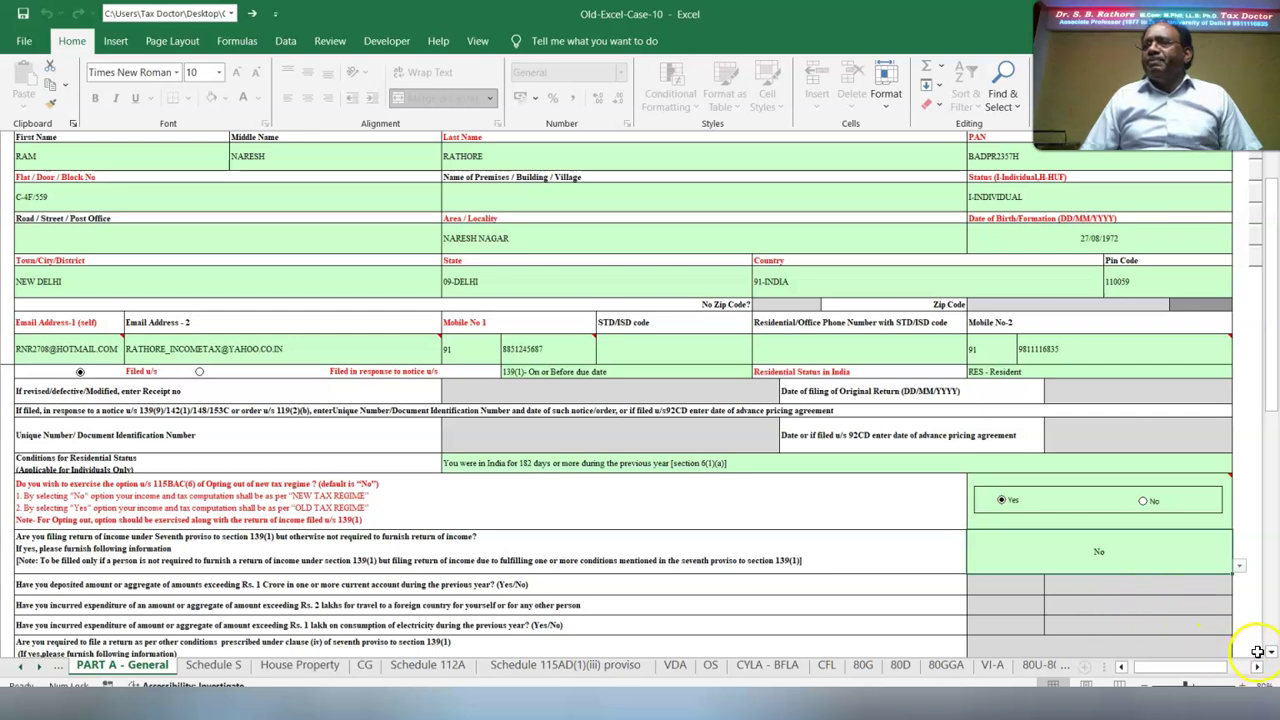
pyautogui.scroll(-4, 623, 571)
pyautogui.click(625, 573)
pyautogui.click(650, 572)
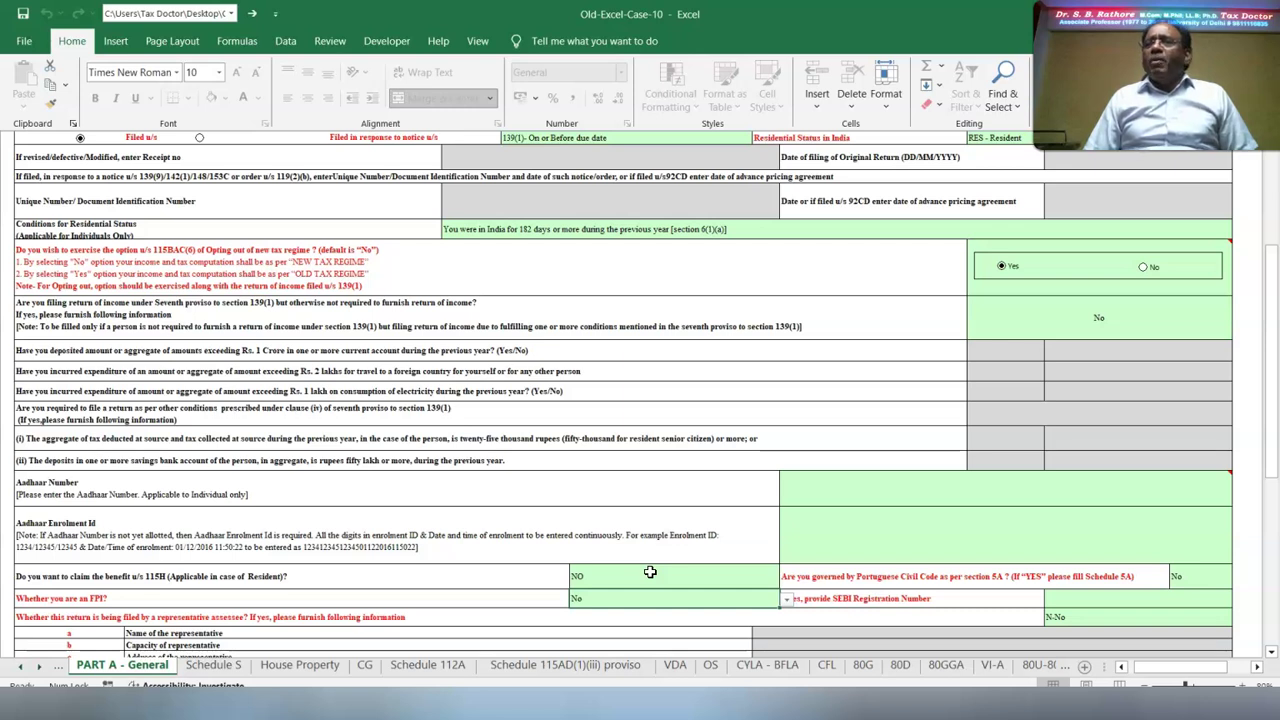
# Check the representative, director and unlisted equity share answers in Part A - General and validate the sheet
pyautogui.scroll(-5, 650, 572)
pyautogui.click(1097, 262)
pyautogui.click(1082, 312)
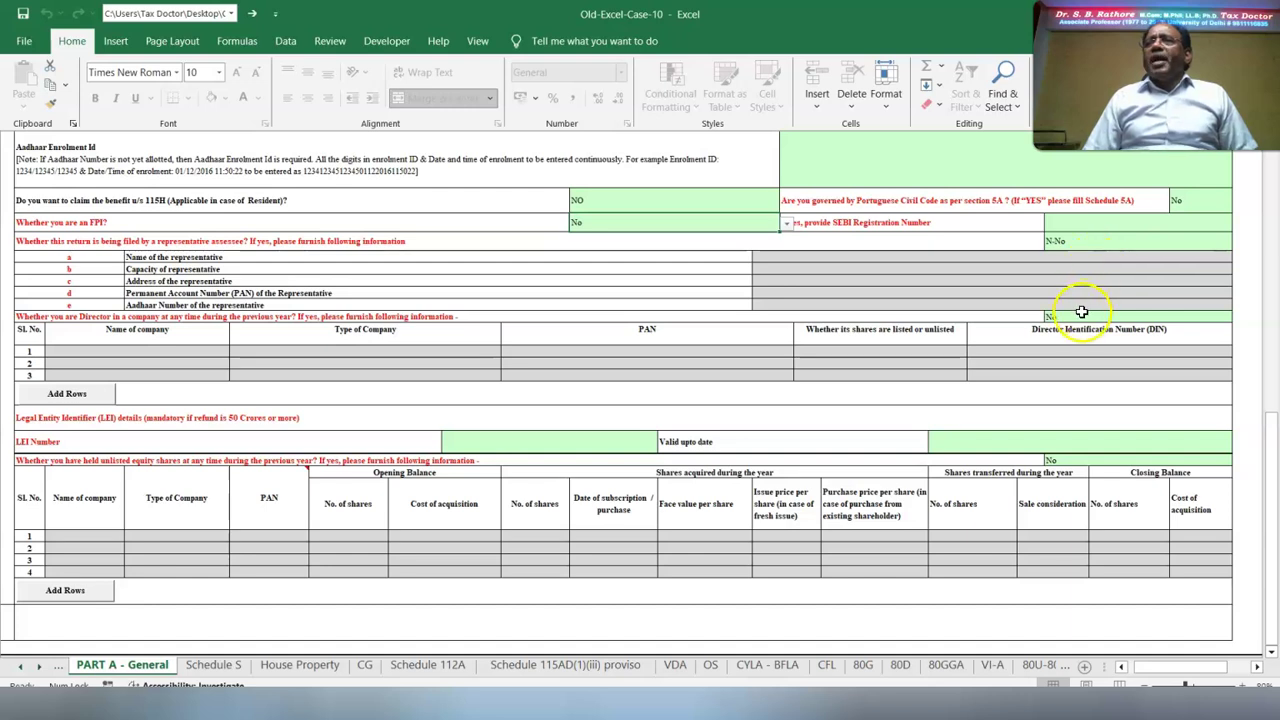
pyautogui.click(1061, 447)
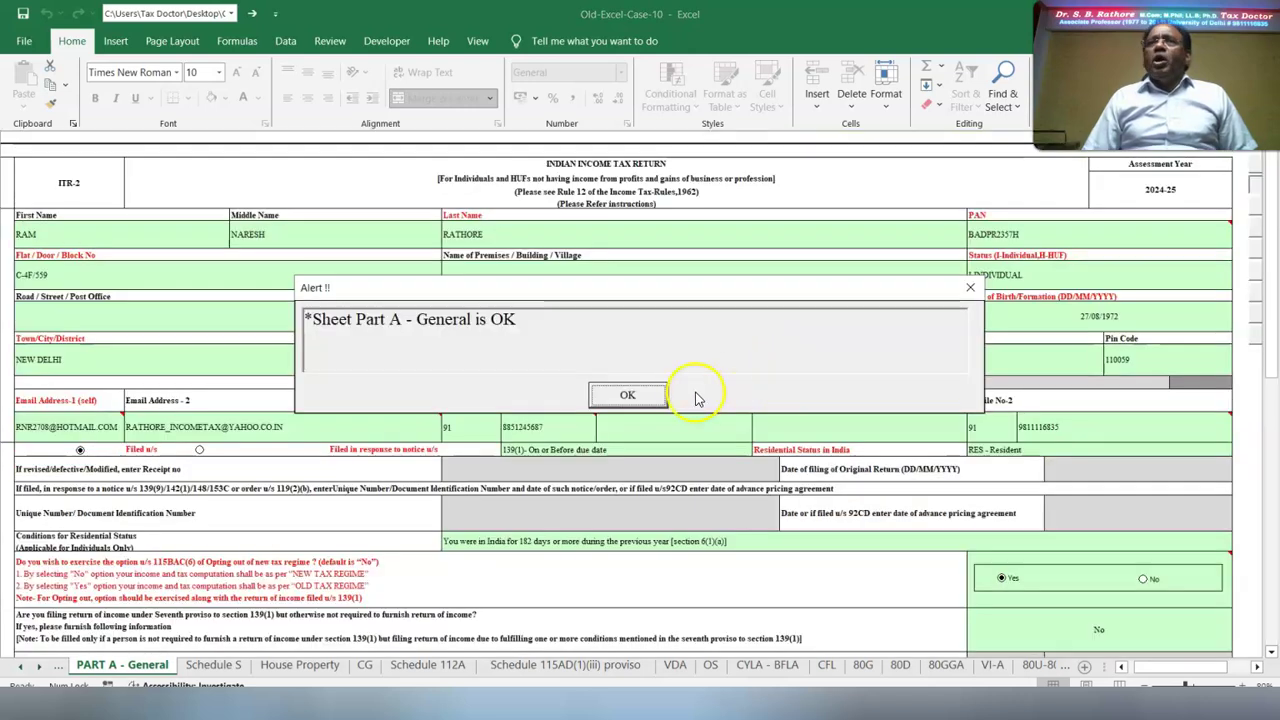
pyautogui.click(666, 425)
pyautogui.click(627, 396)
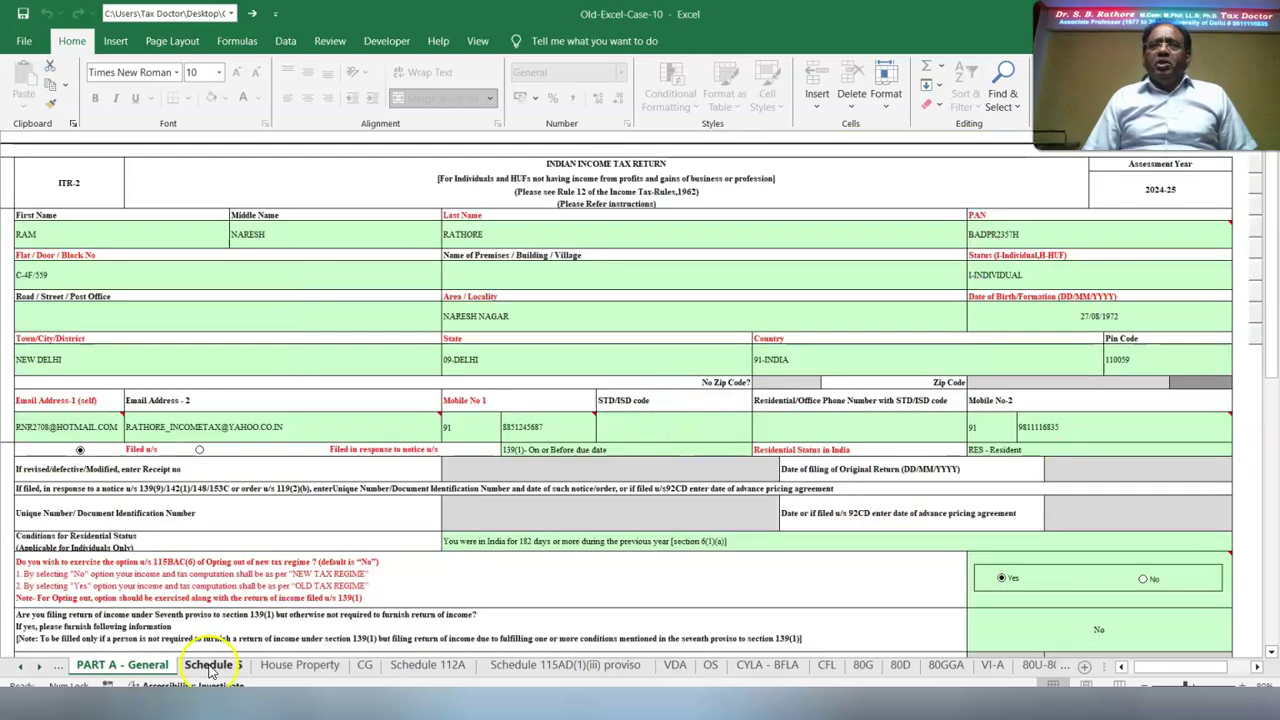
# Open Schedule S and inspect the nature-of-salary options for the fees/commission and other allowance rows
pyautogui.click(212, 665)
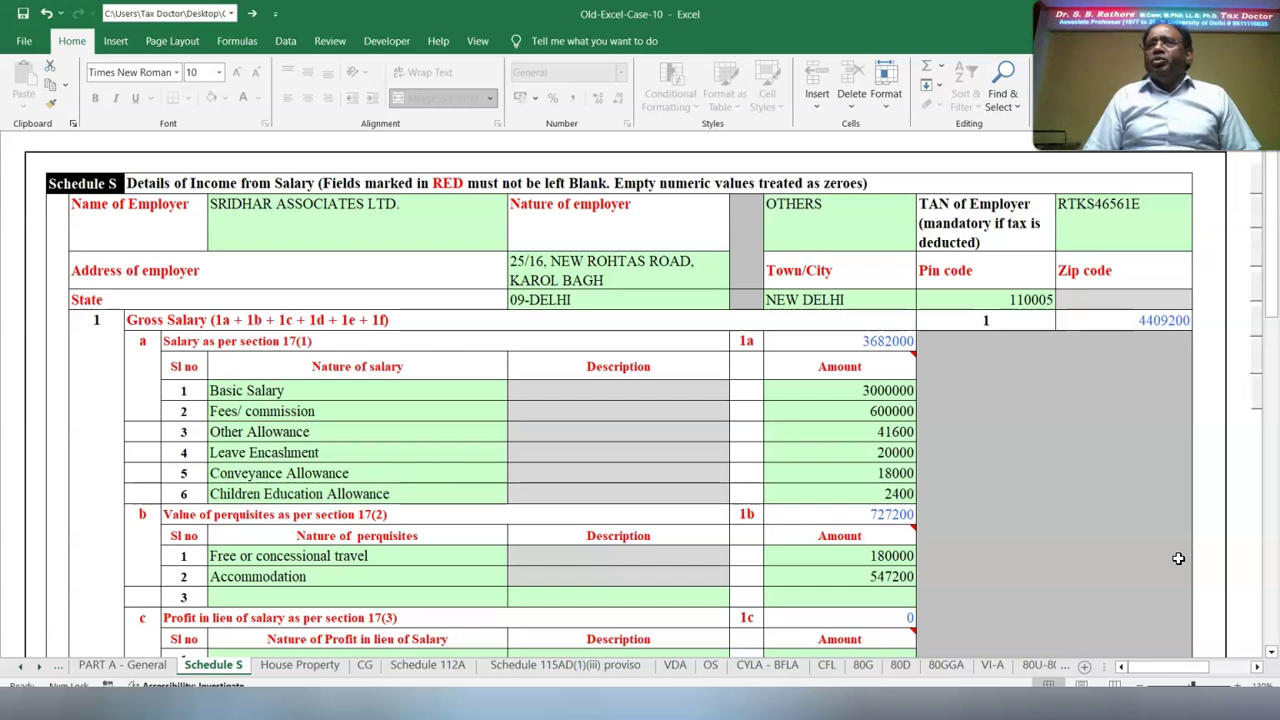
pyautogui.click(1024, 453)
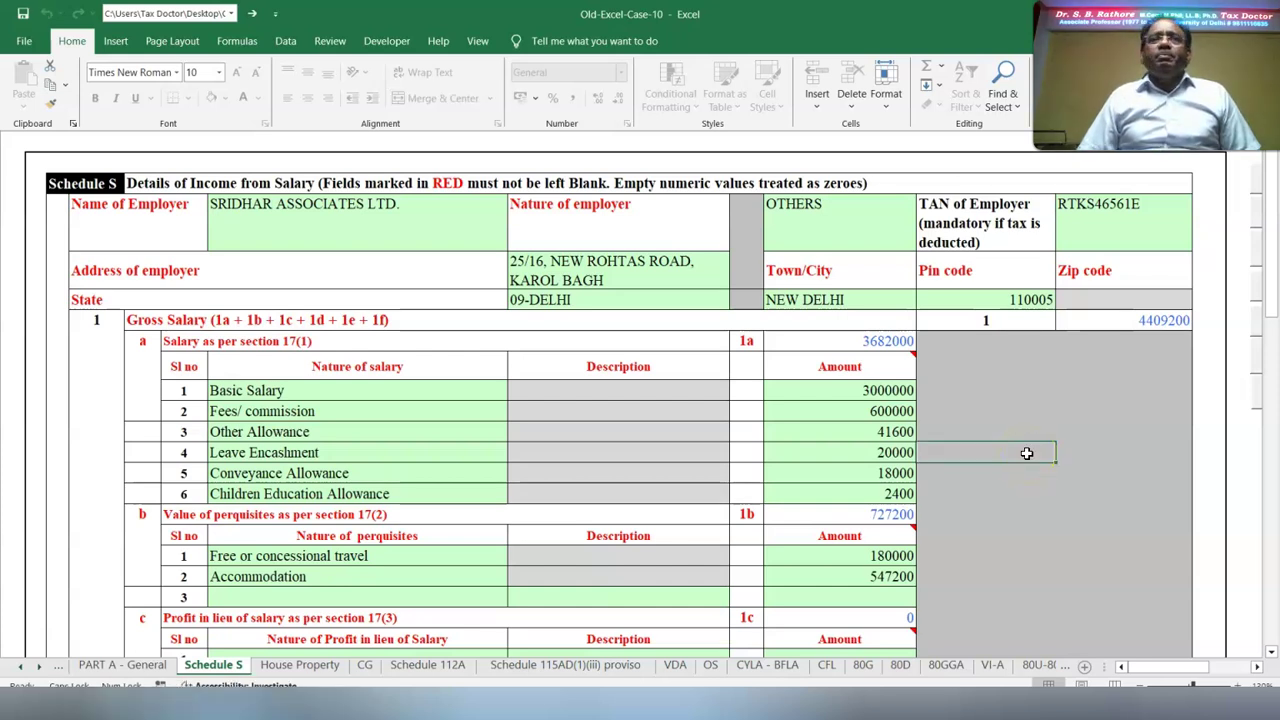
pyautogui.click(480, 411)
pyautogui.click(508, 411)
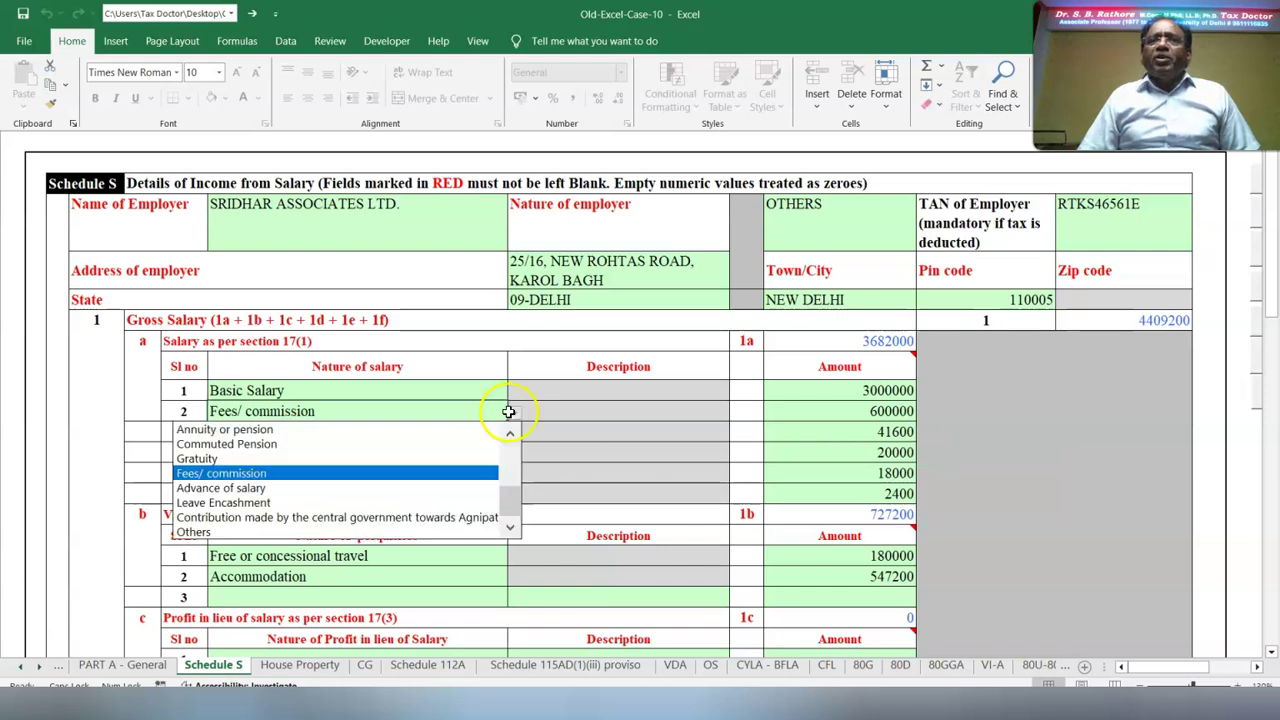
pyautogui.click(508, 411)
pyautogui.click(480, 432)
pyautogui.click(509, 432)
pyautogui.click(492, 447)
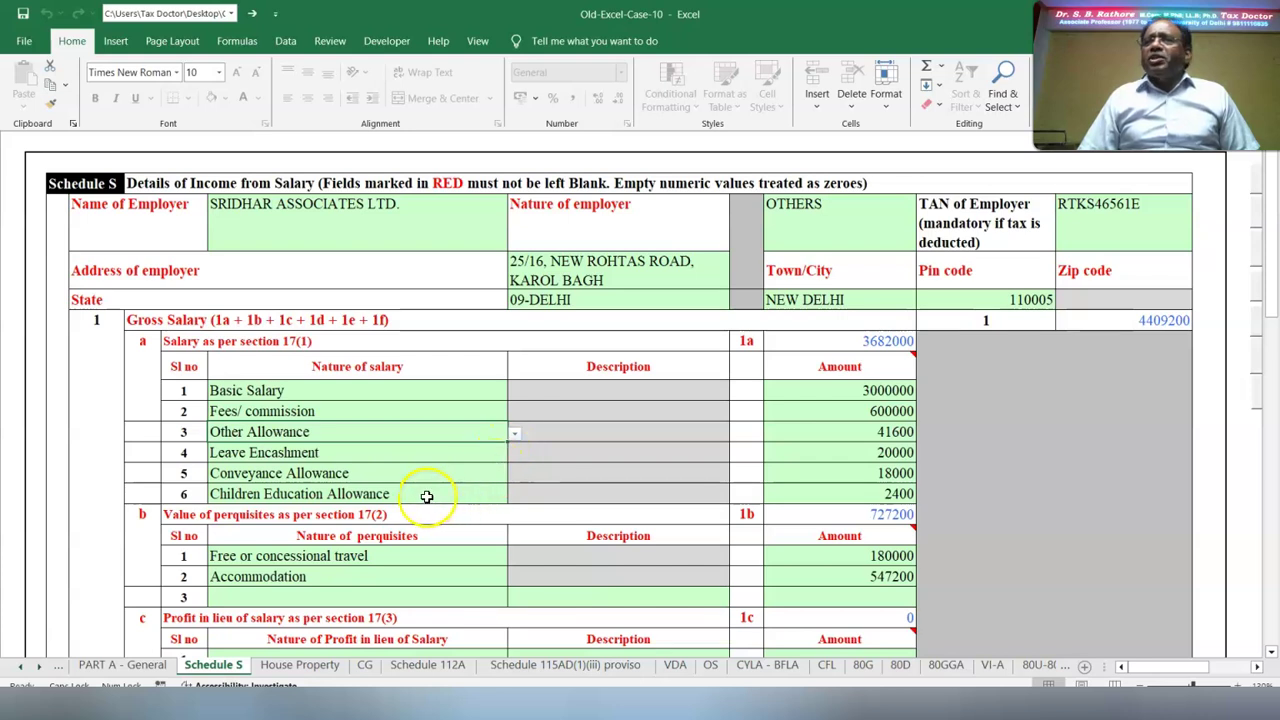
# Review the perquisite and gross salary amounts in Schedule S and the exempt allowances in the New-Excel-Case-10 workbook
pyautogui.moveTo(865, 370)
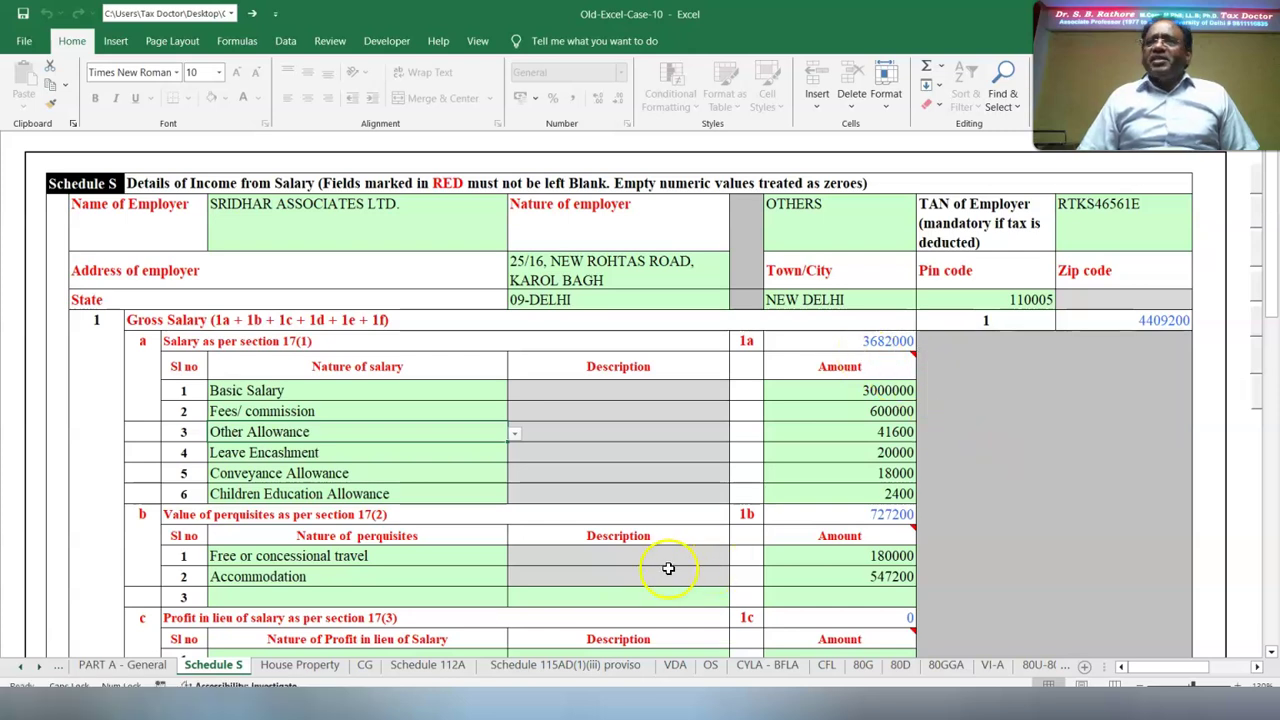
pyautogui.click(991, 538)
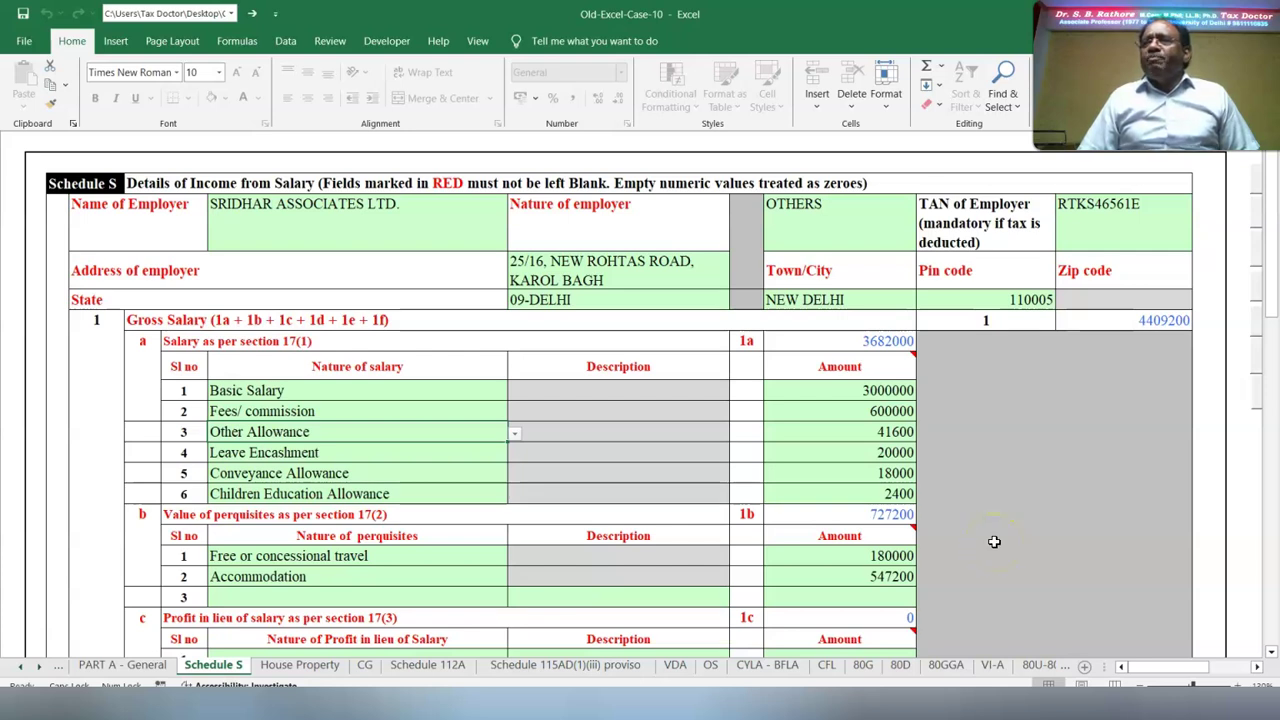
pyautogui.click(1118, 347)
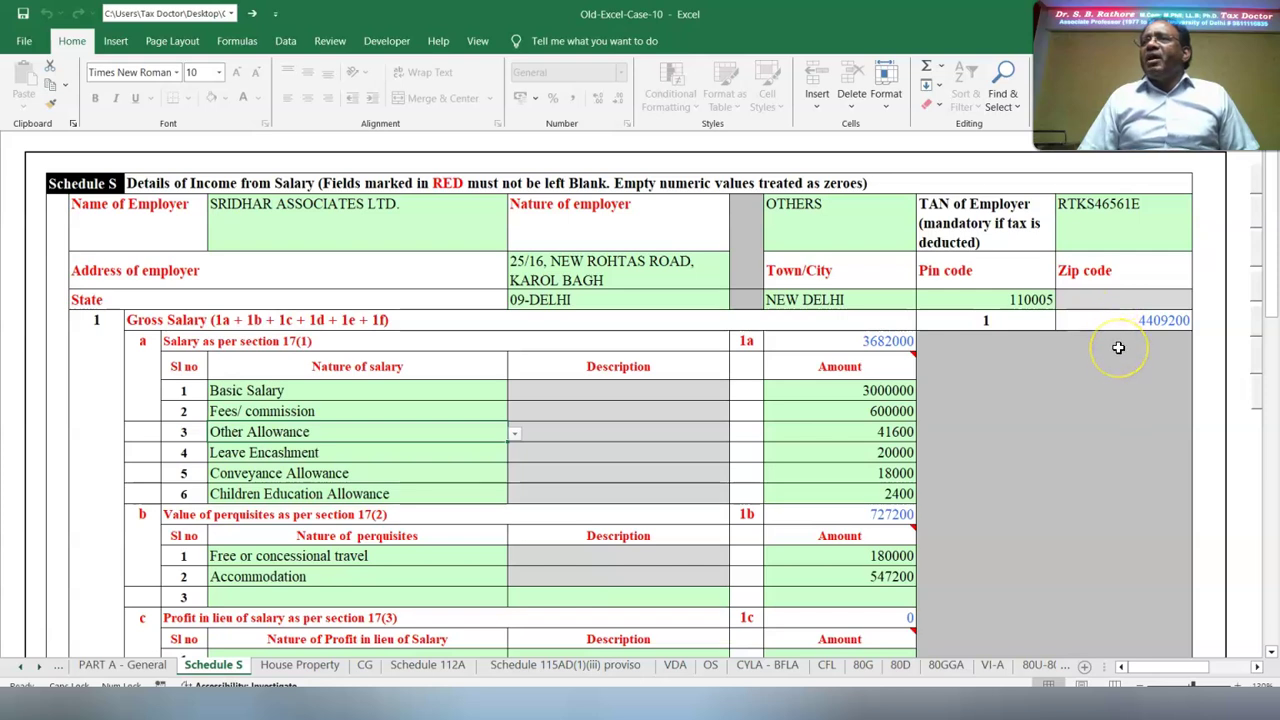
pyautogui.click(1118, 535)
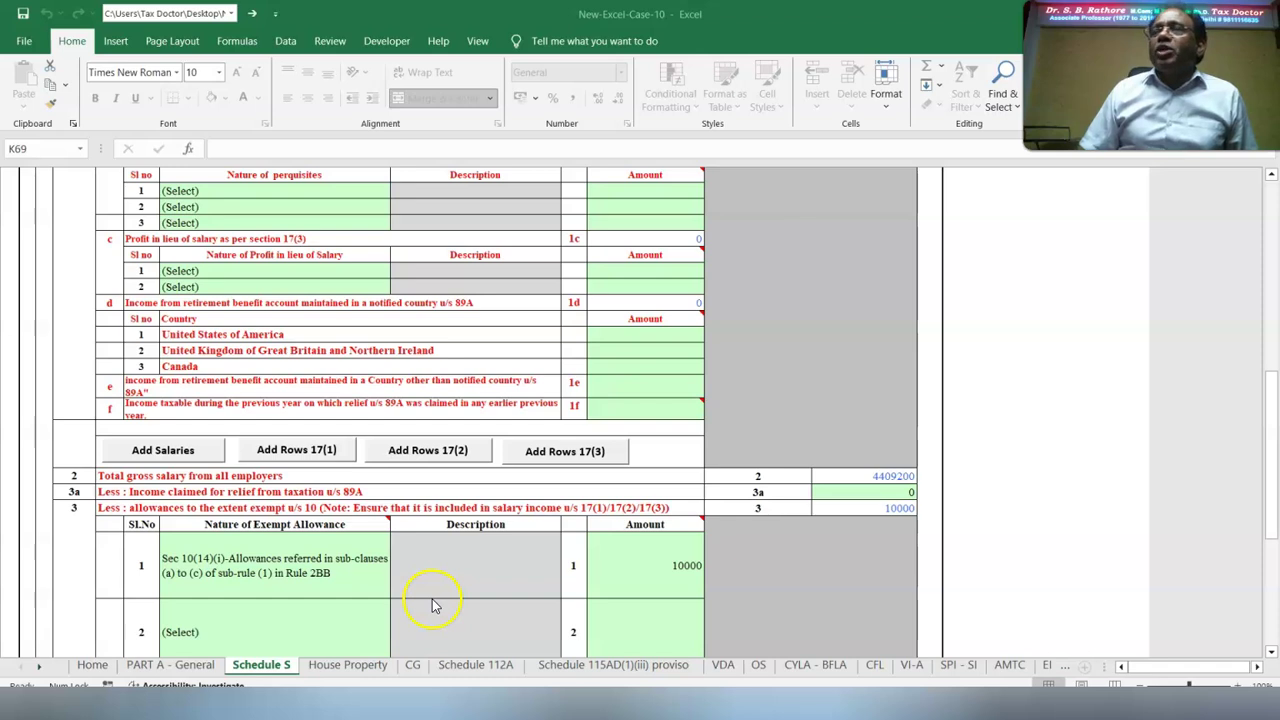
pyautogui.click(1269, 652)
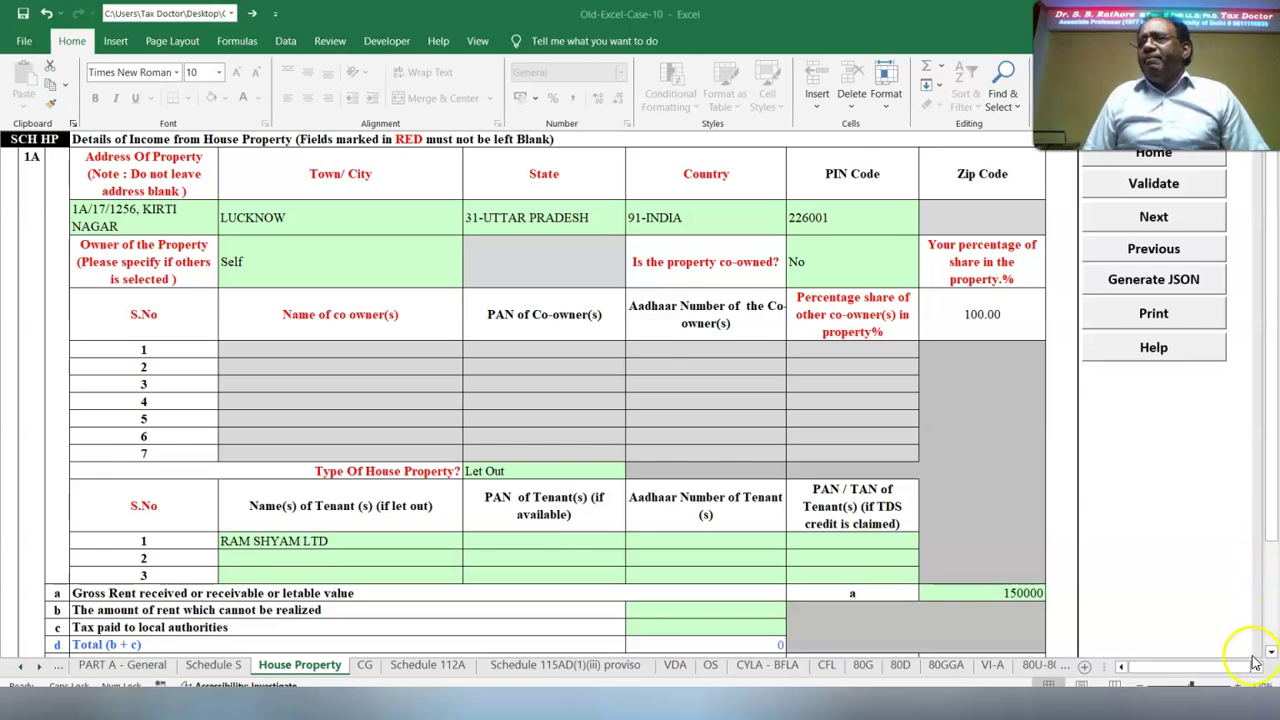
# Check the let-out property's income details on the House Property sheet of Old-Excel-Case-10 and validate that sheet
pyautogui.scroll(-6, 1250, 630)
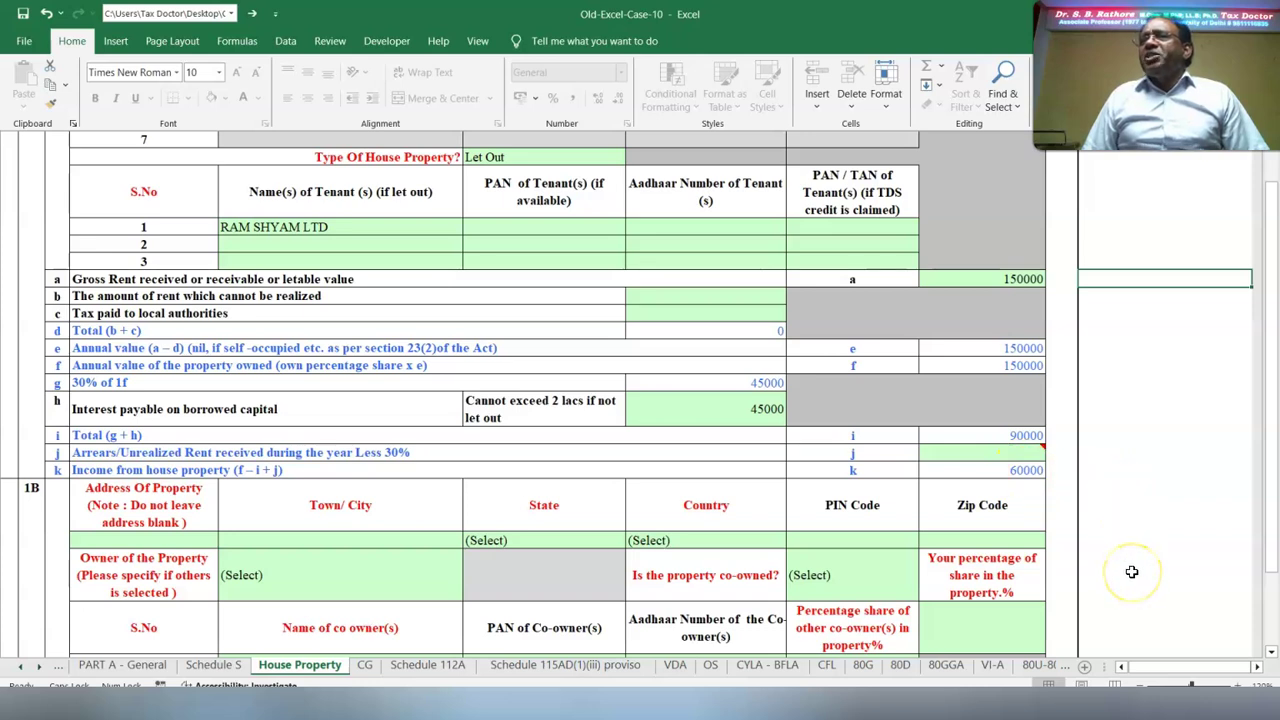
pyautogui.scroll(-10, 1131, 571)
pyautogui.scroll(10, 1131, 571)
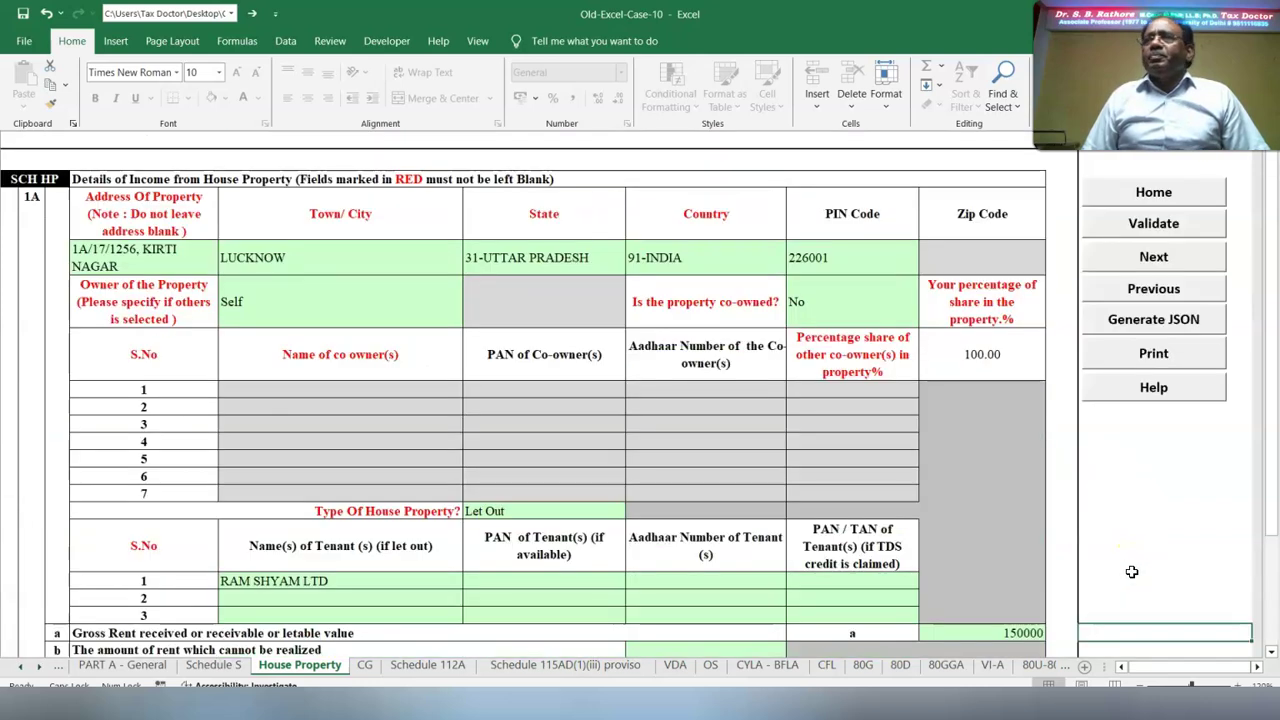
pyautogui.click(1153, 224)
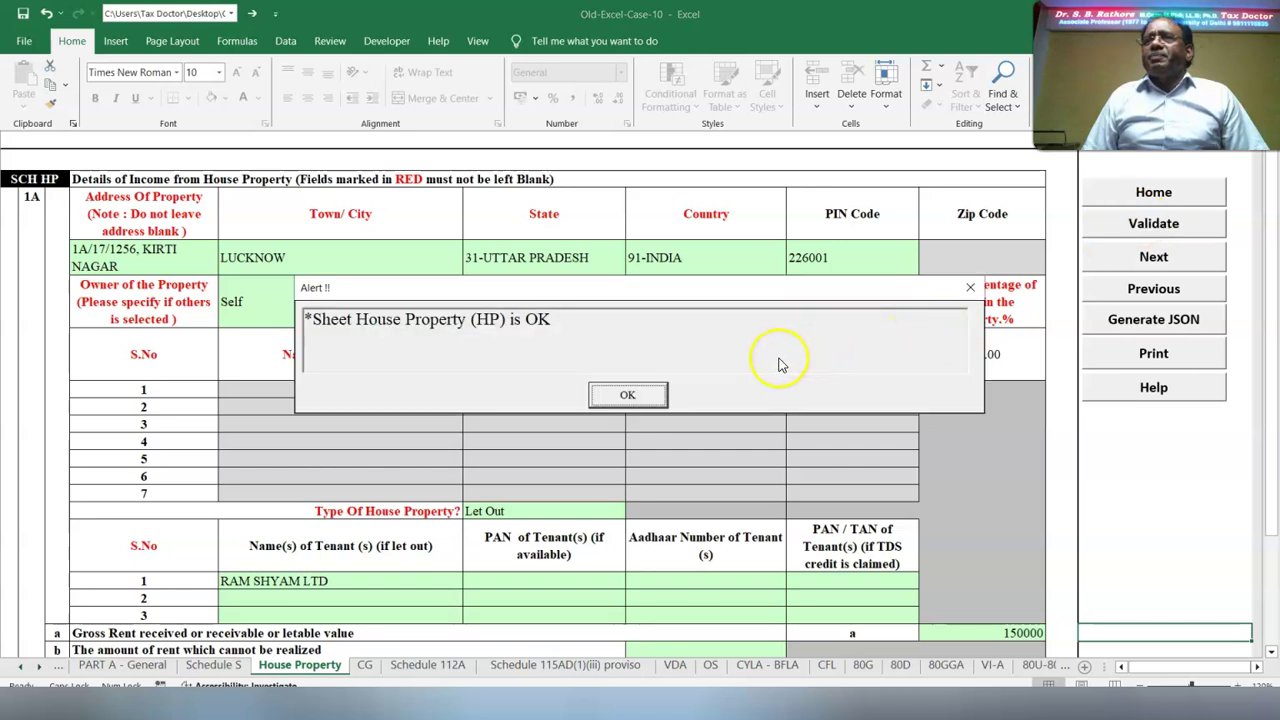
pyautogui.click(623, 391)
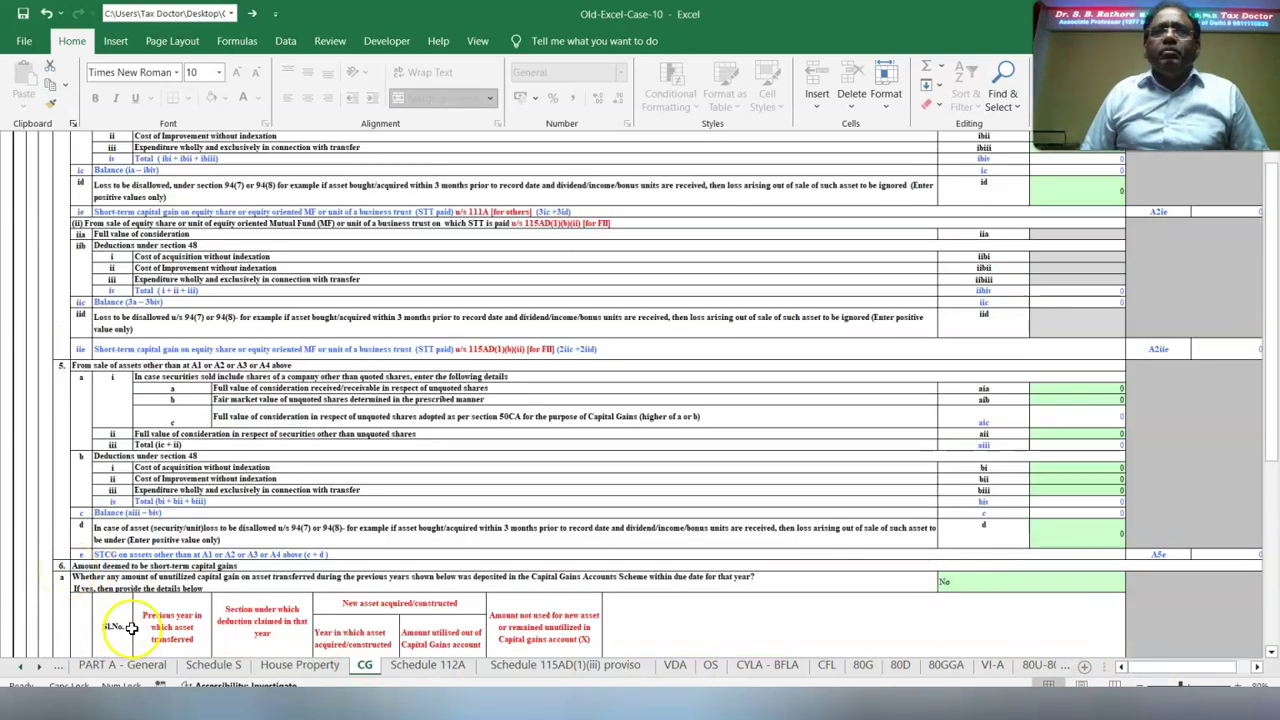
# On the CG sheet, check the unutilized short-term gain answer and examine the long-term gain figures in section 9
pyautogui.click(965, 586)
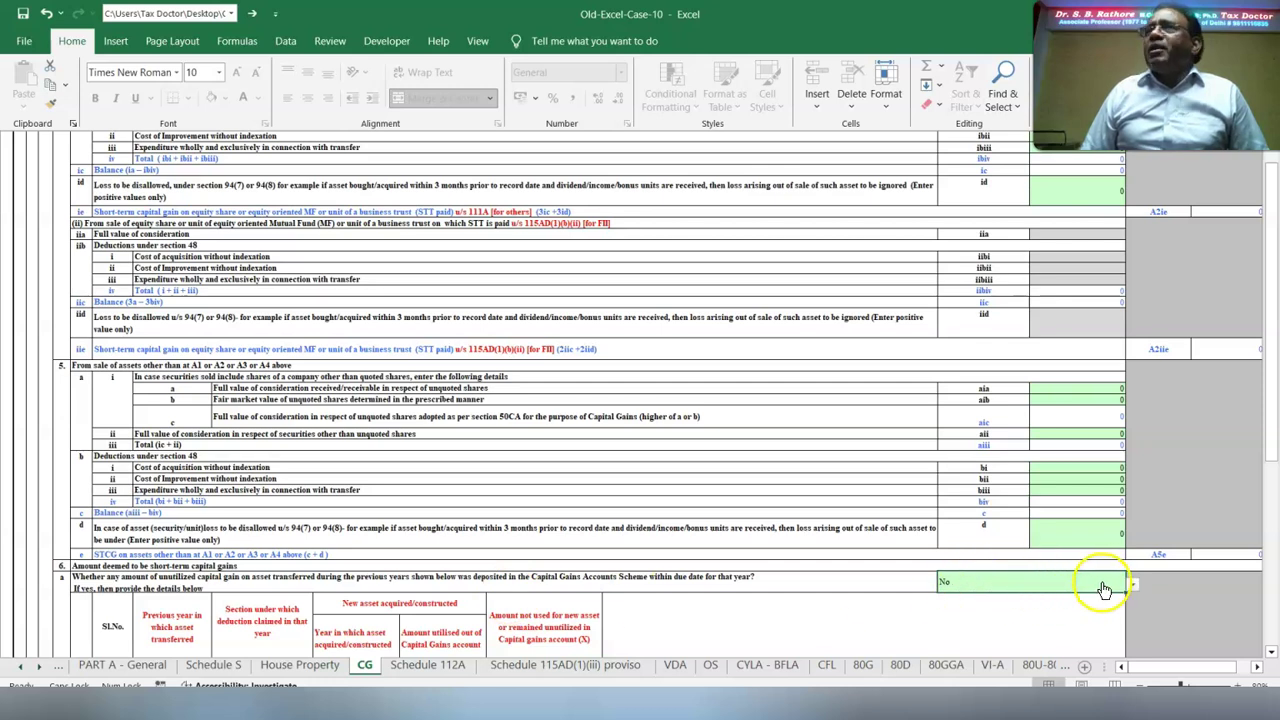
pyautogui.scroll(-15, 57, 386)
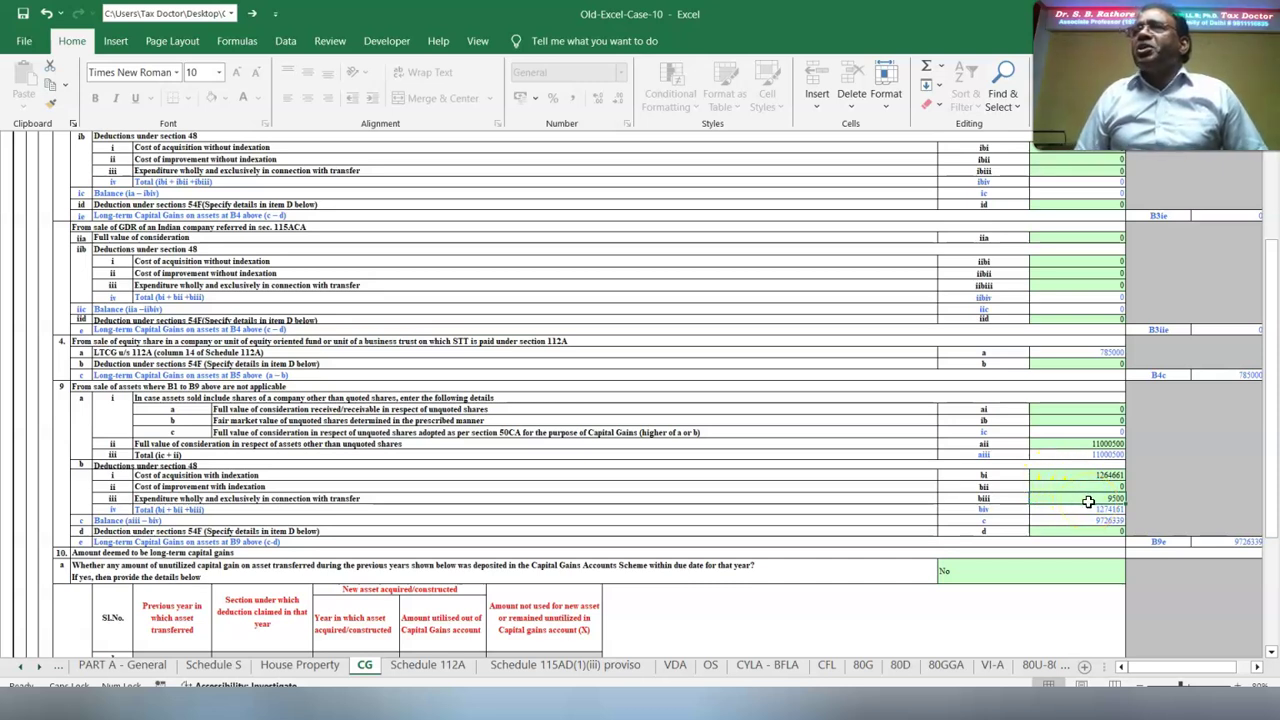
# Compare the indexed cost and expenditure with the 14 Cases_Tax Cals working, and check the unutilized long-term gain answer on the CG sheet
pyautogui.hotkey('alt', 'Tab')
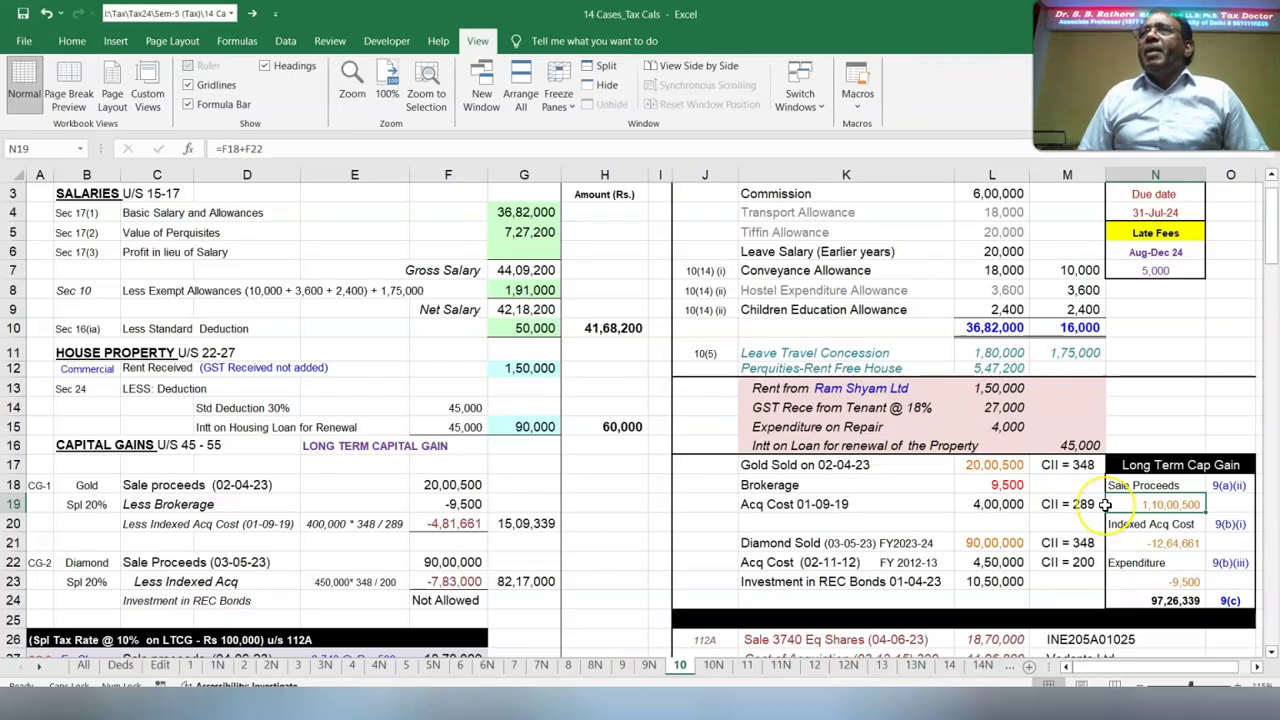
pyautogui.click(1141, 541)
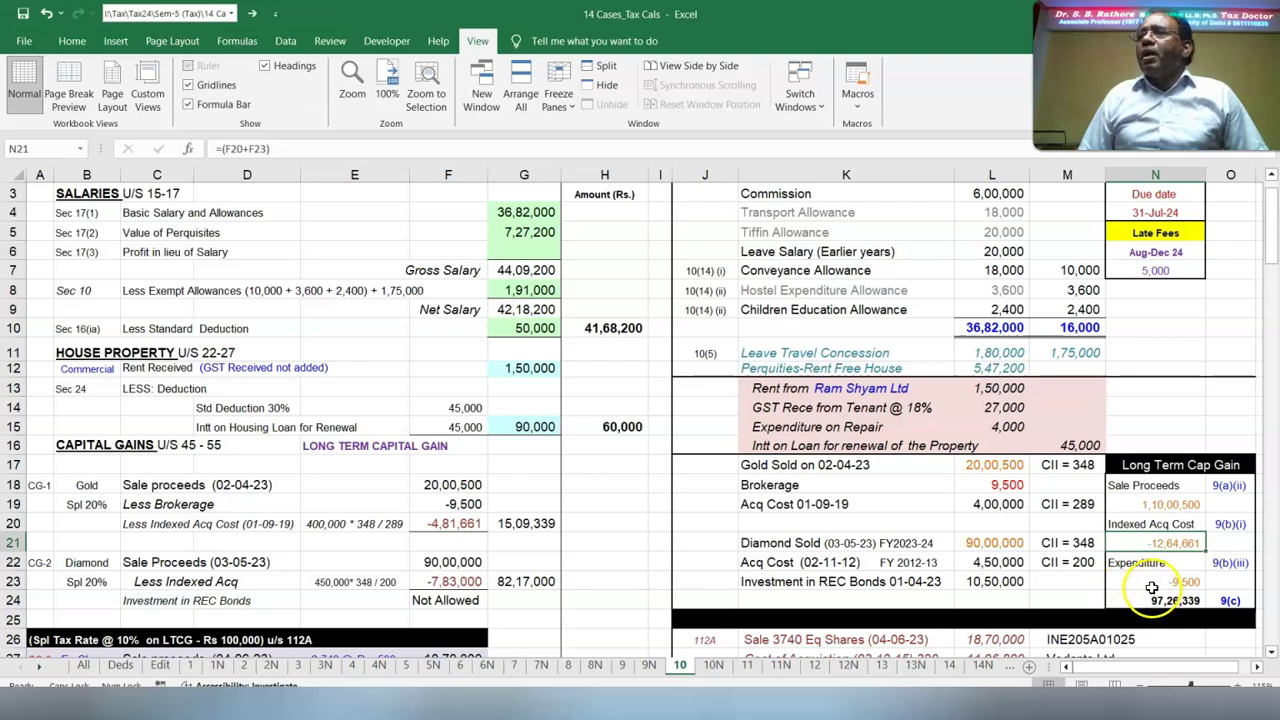
pyautogui.click(1150, 583)
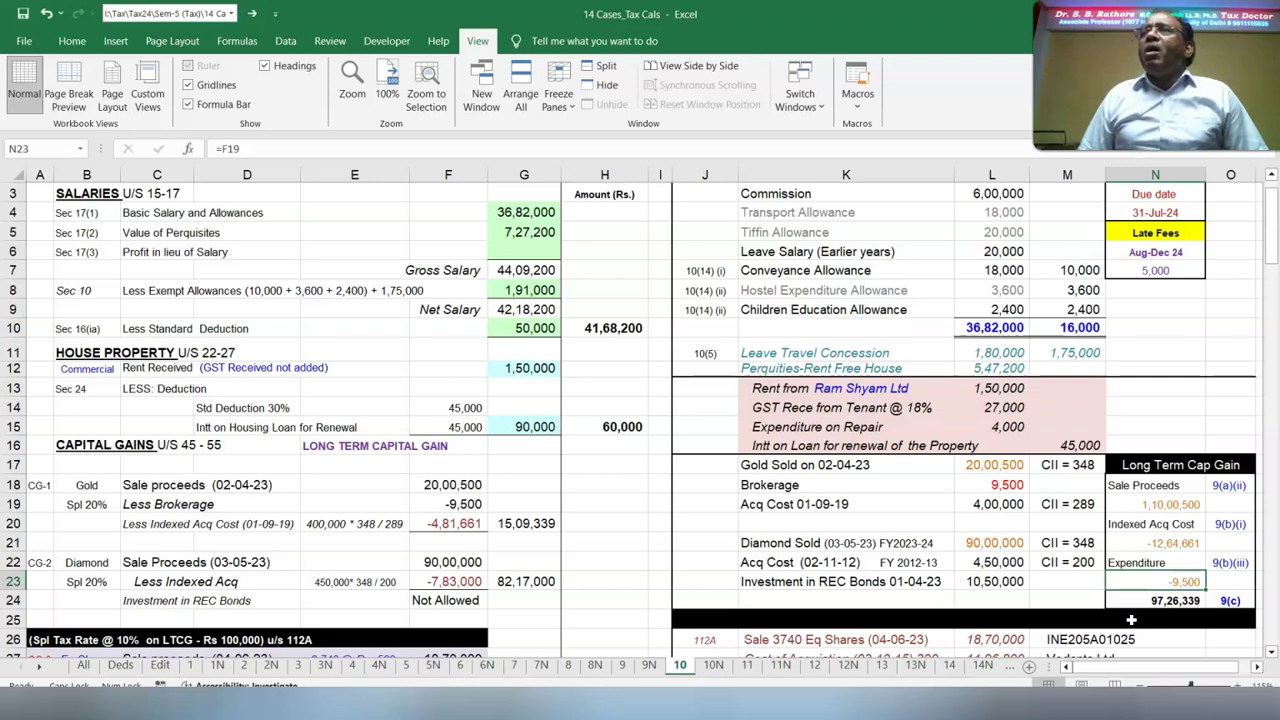
pyautogui.hotkey('alt', 'Tab')
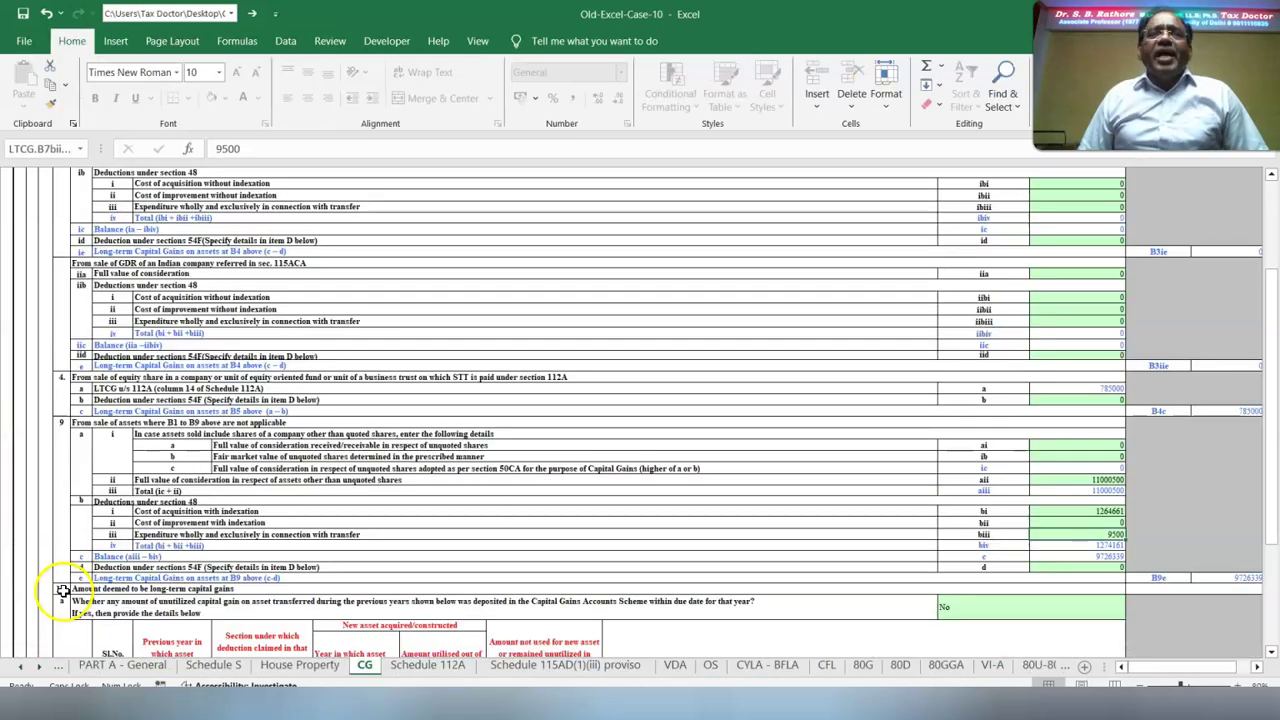
pyautogui.click(985, 607)
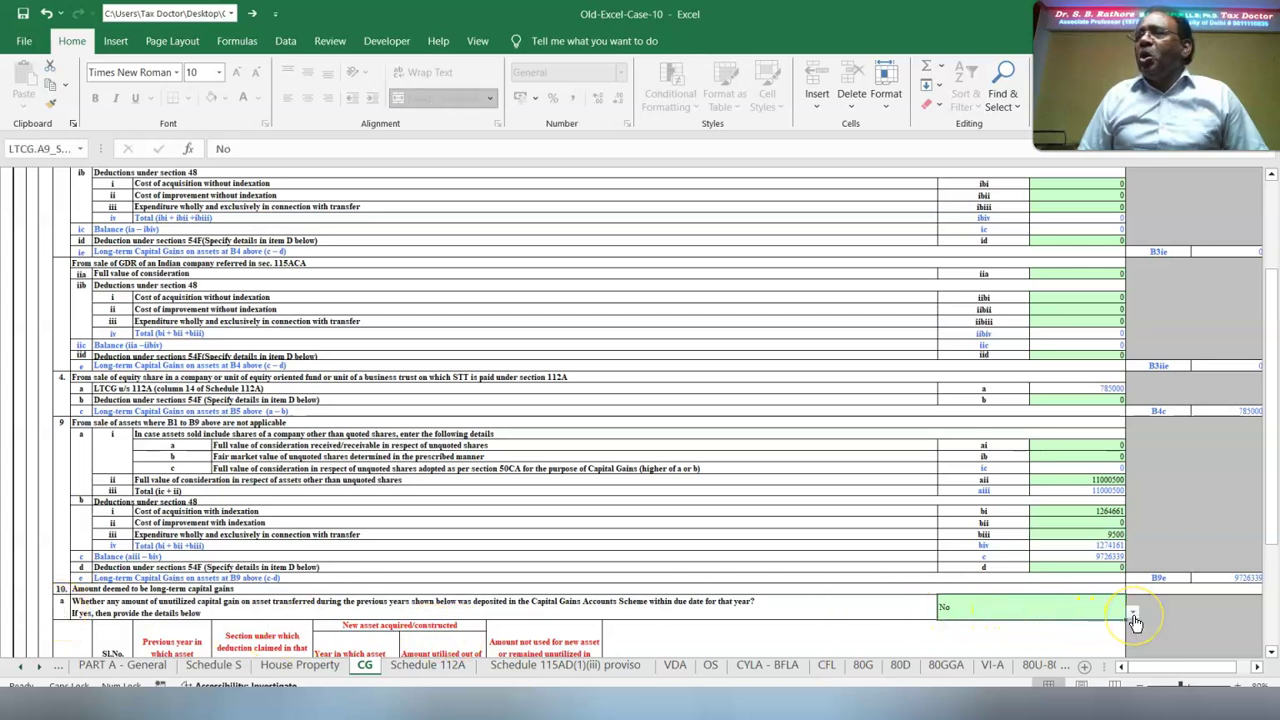
# Open Schedule 112A and examine the acquisition period options and the share entries for Vedanta and Maruti Suzuki
pyautogui.click(434, 675)
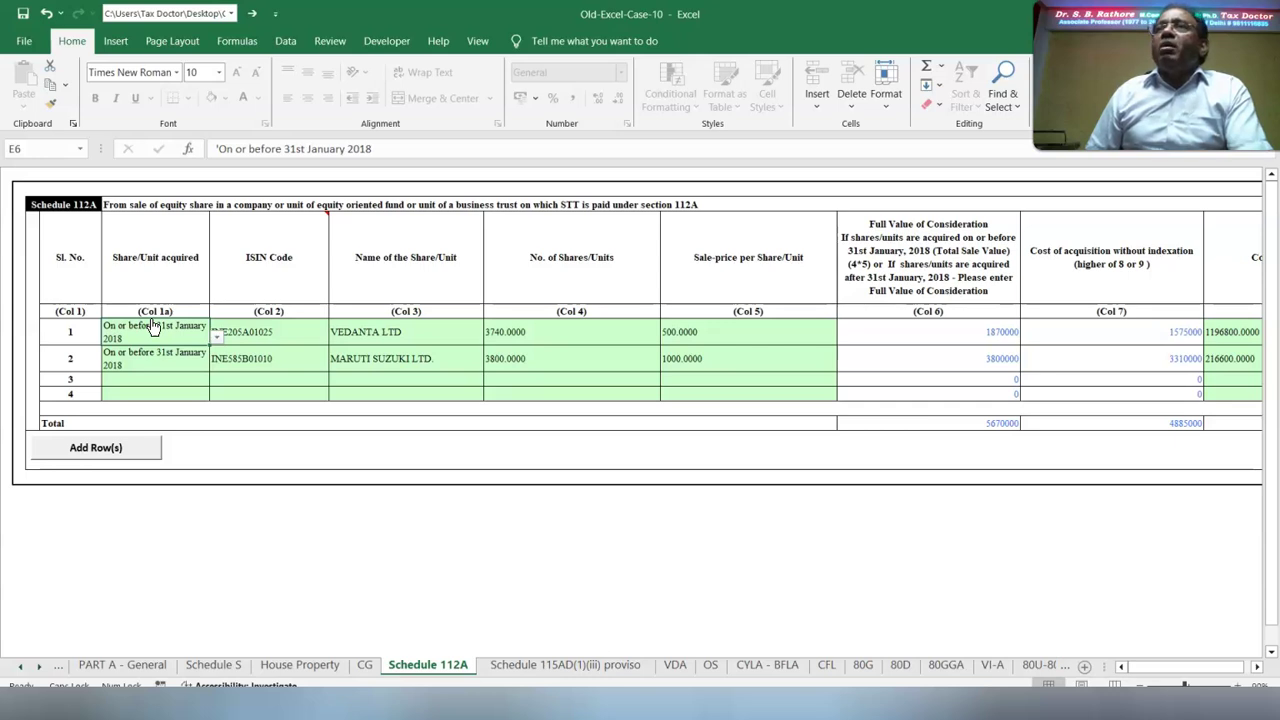
pyautogui.click(216, 337)
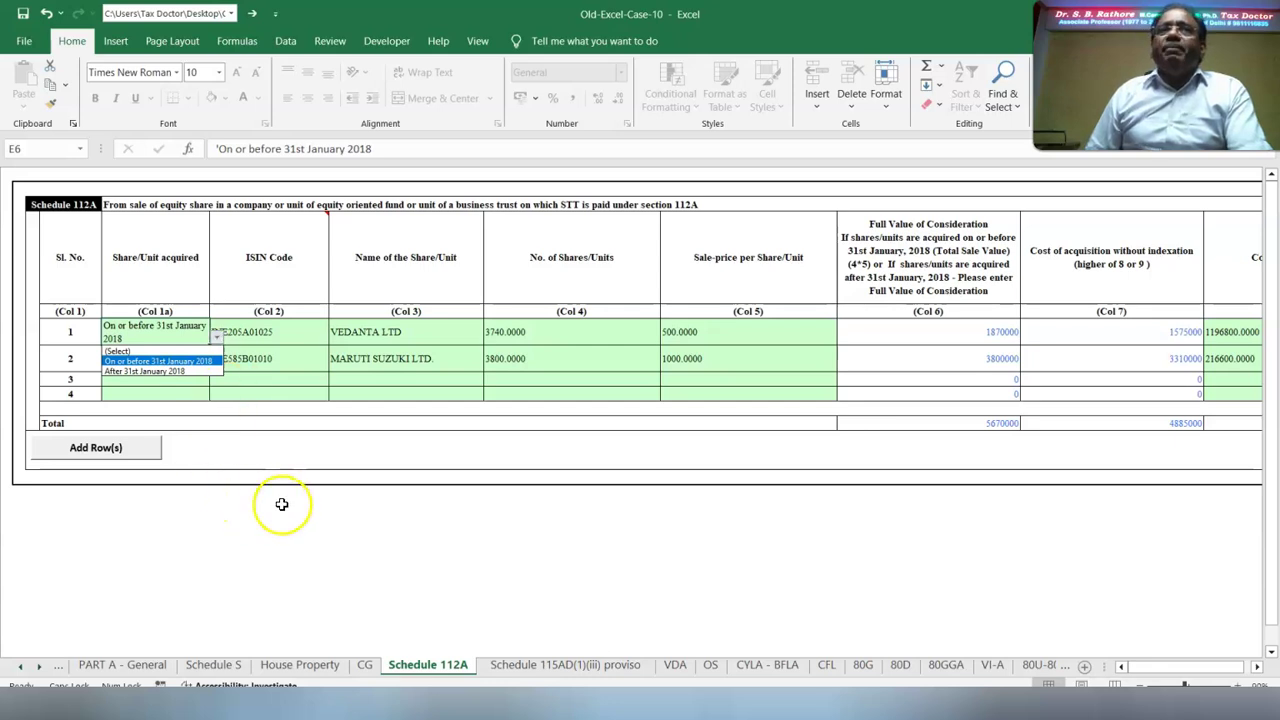
pyautogui.press('Escape')
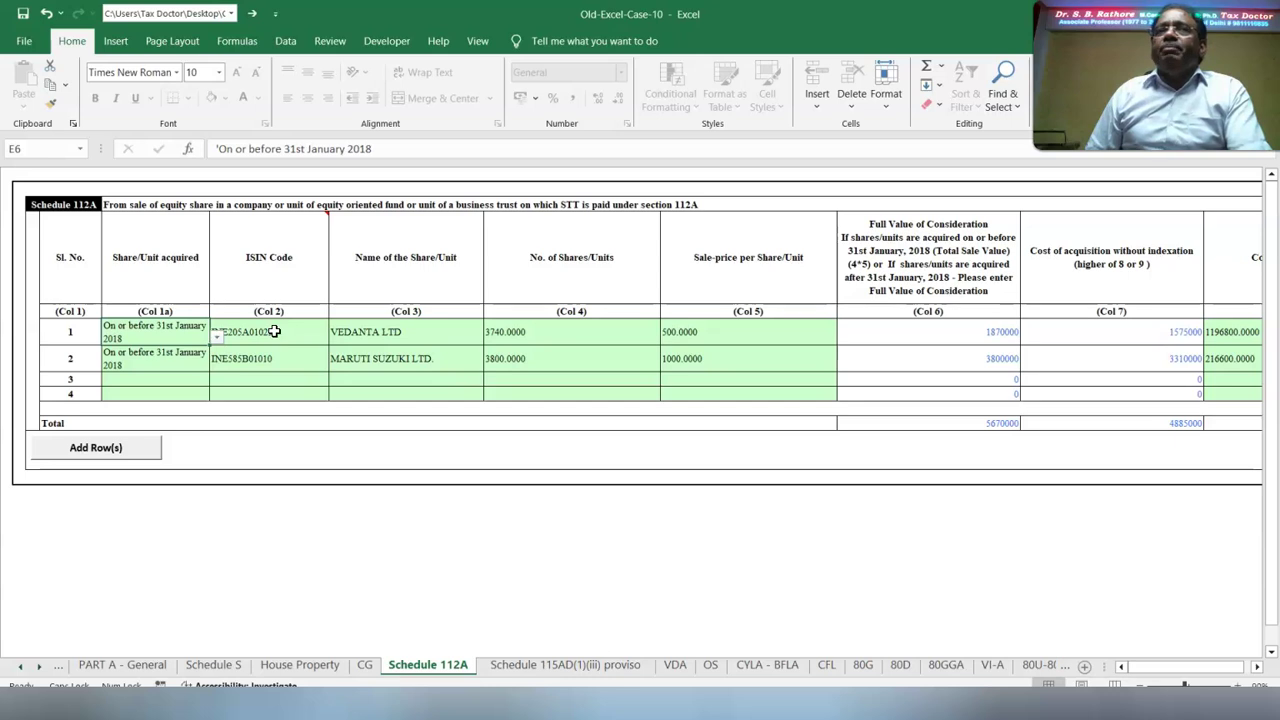
pyautogui.click(352, 358)
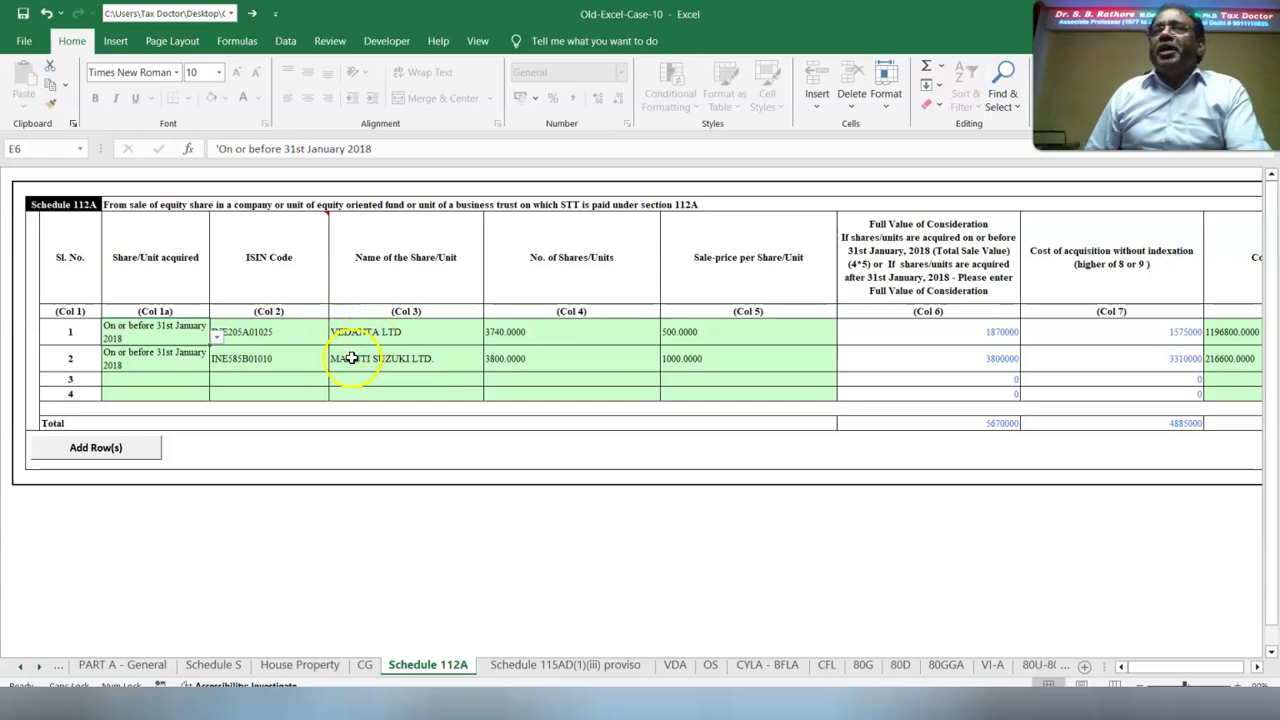
pyautogui.click(565, 333)
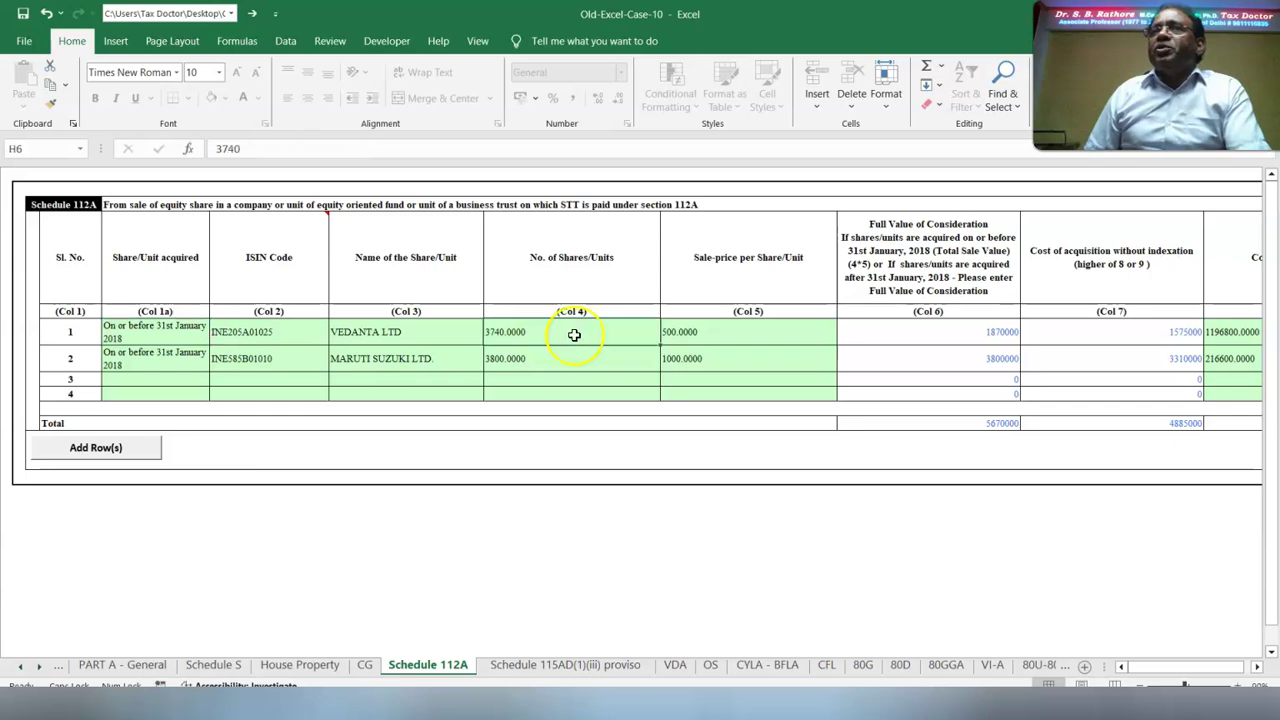
# Examine the Vedanta row of Schedule 112A, from sale price per share through acquisition cost and fair market value to the balance
pyautogui.click(735, 335)
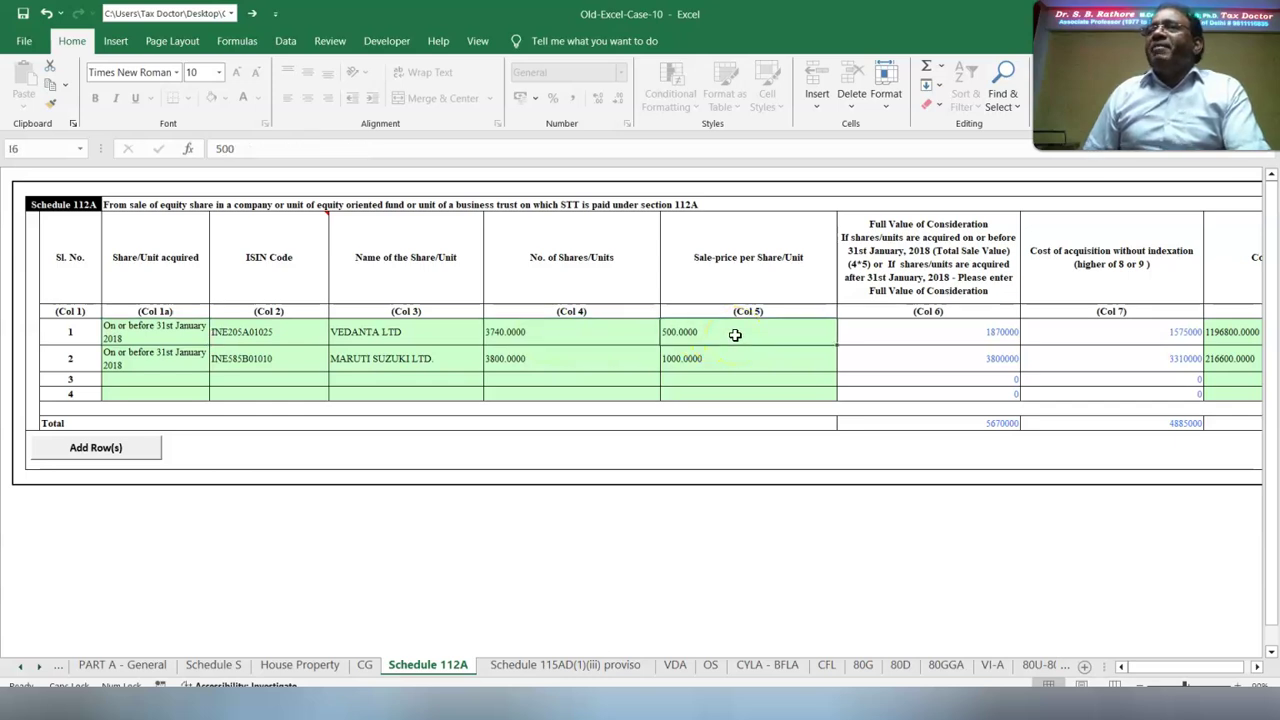
pyautogui.hscroll(2, 775, 338)
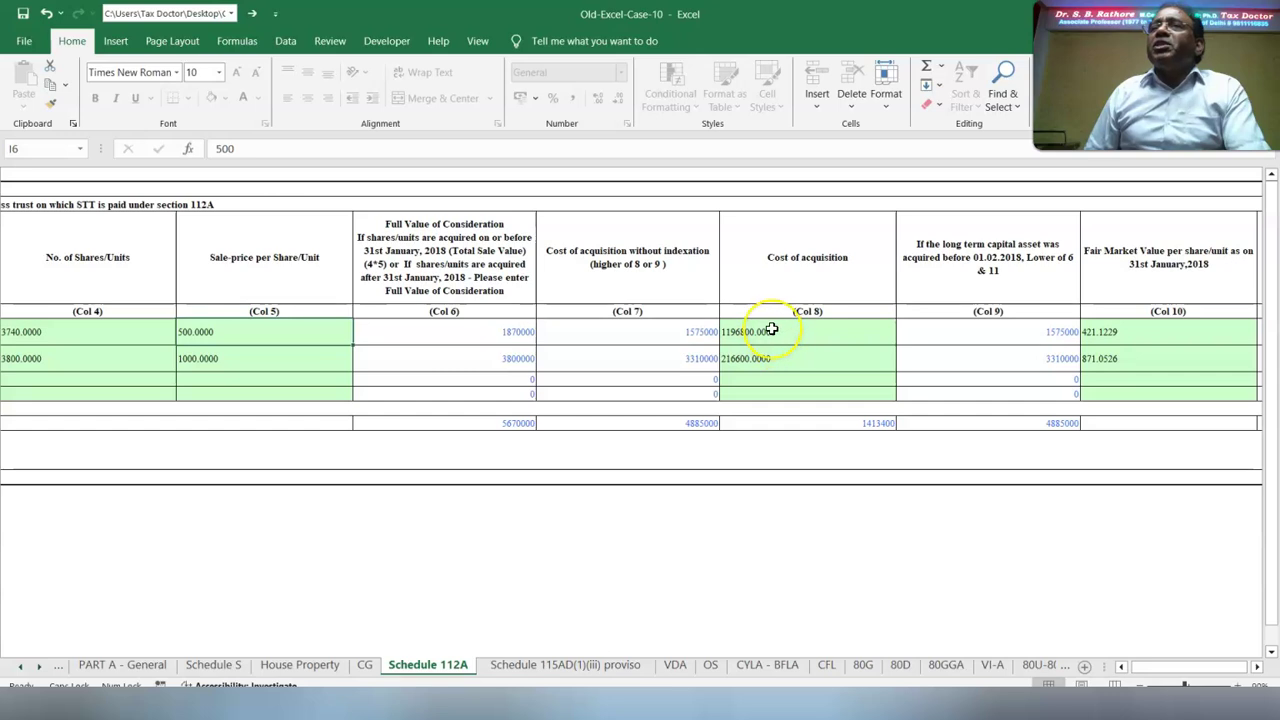
pyautogui.click(1130, 333)
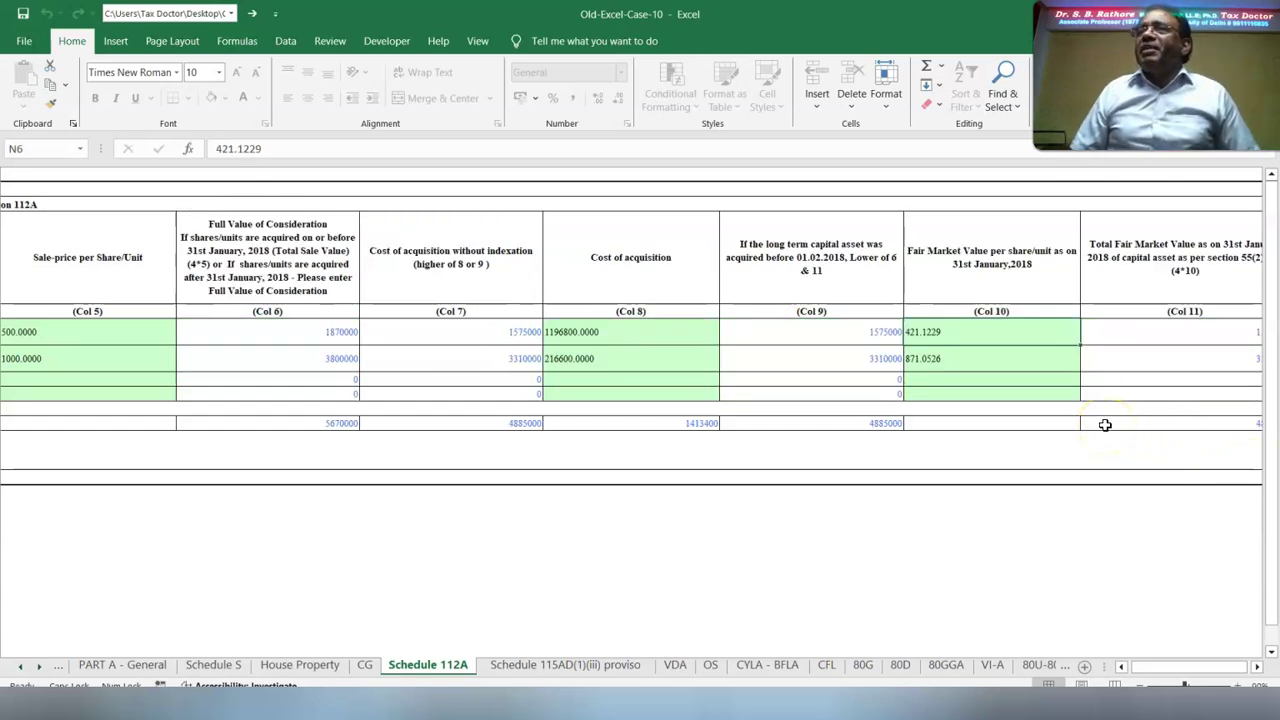
pyautogui.hscroll(2, 1103, 423)
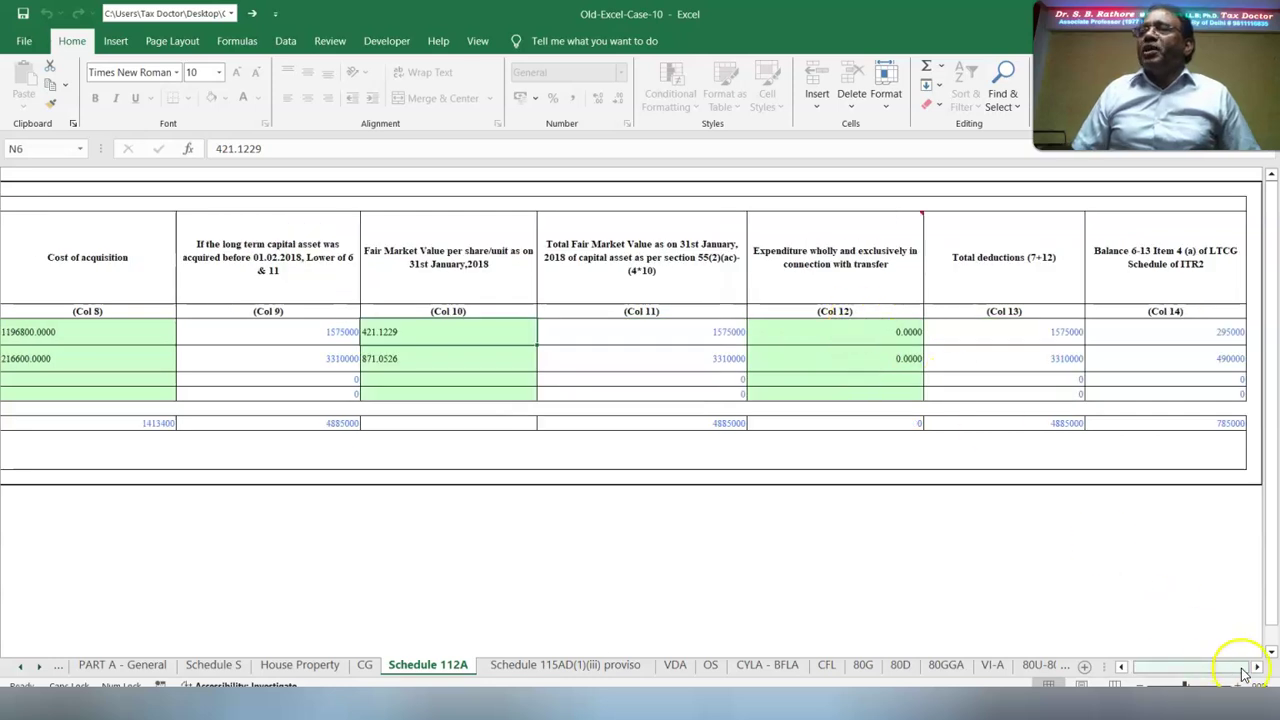
pyautogui.hscroll(-3, 1244, 673)
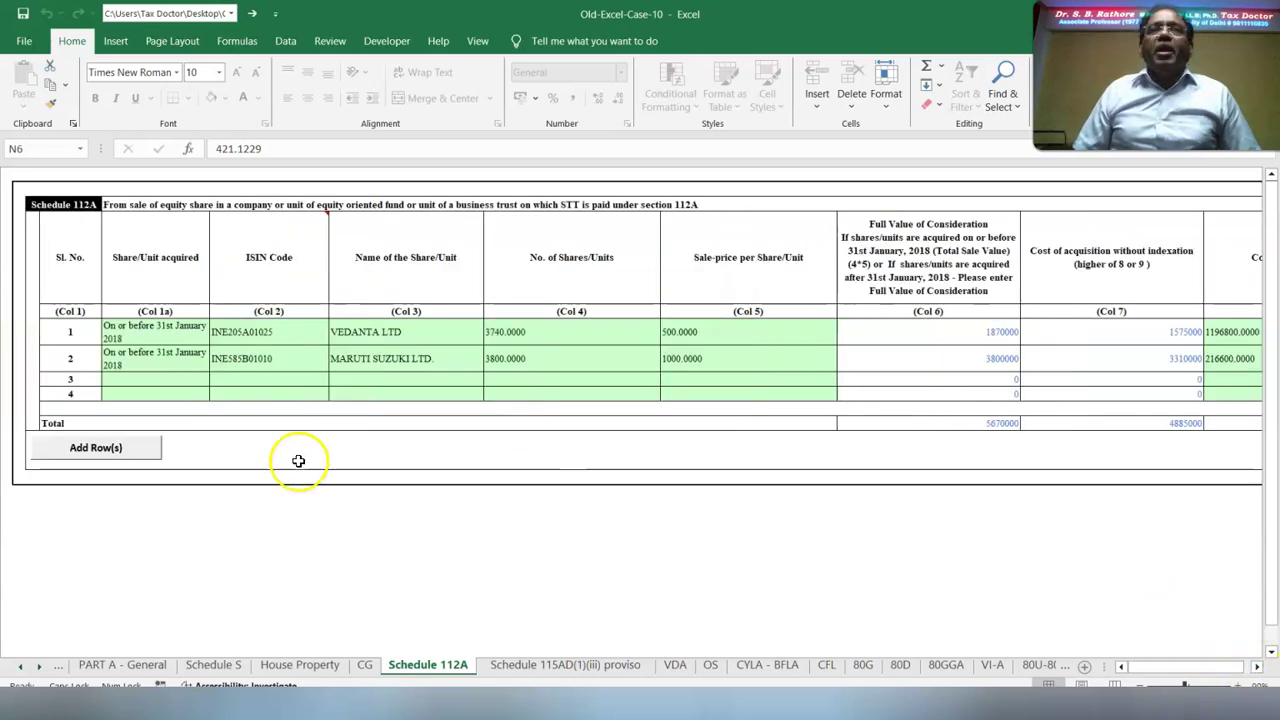
# Examine the Maruti Suzuki row of Schedule 112A, from acquisition period through cost and fair market value to the total balance
pyautogui.click(127, 363)
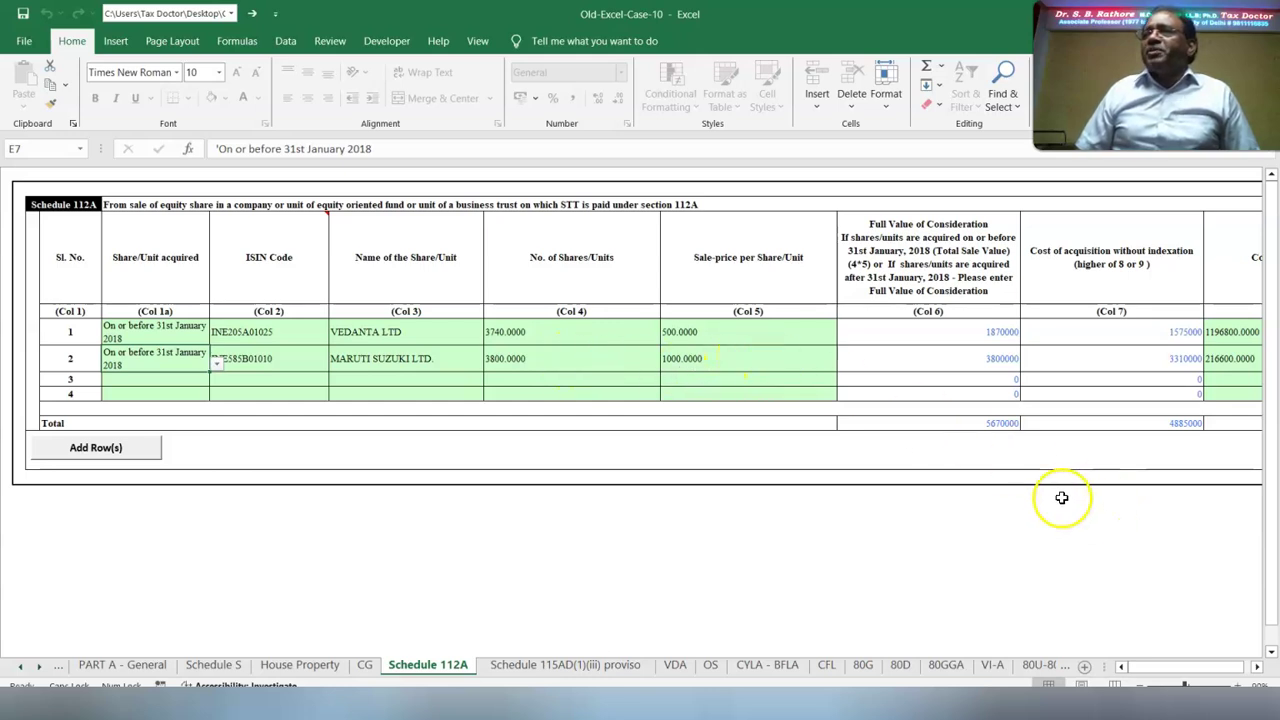
pyautogui.hscroll(2, 1030, 420)
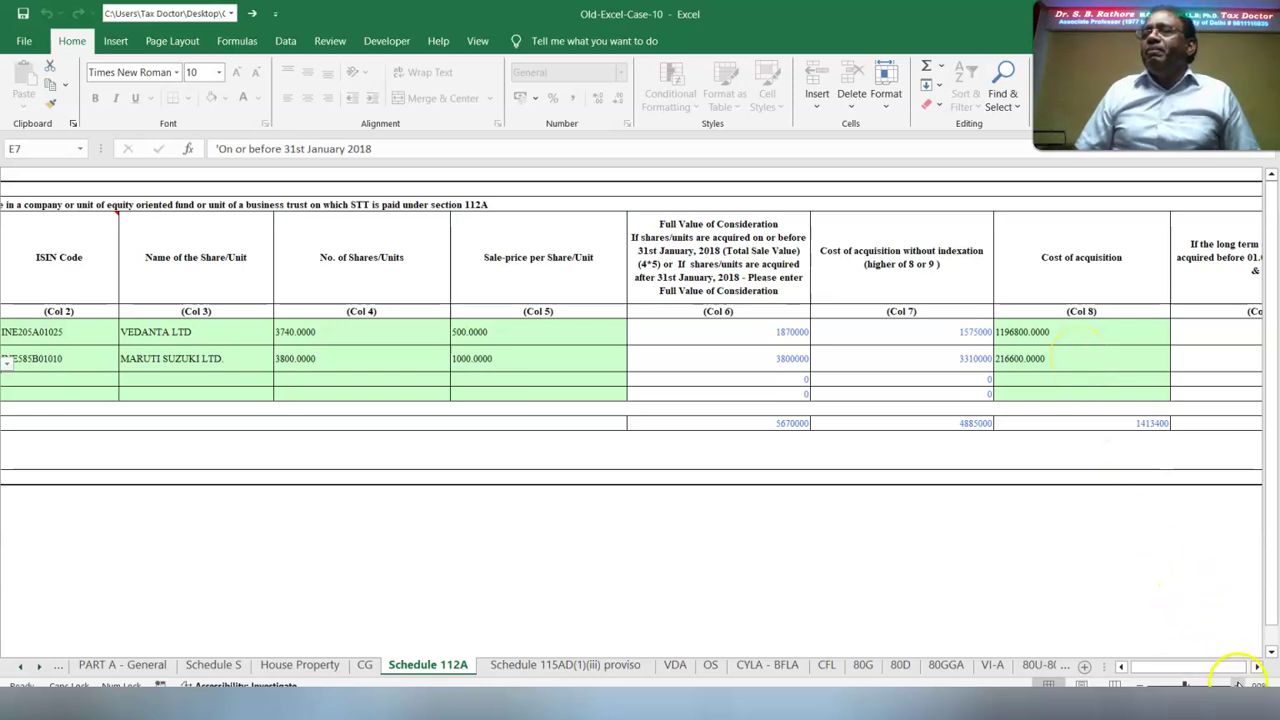
pyautogui.hscroll(3, 961, 361)
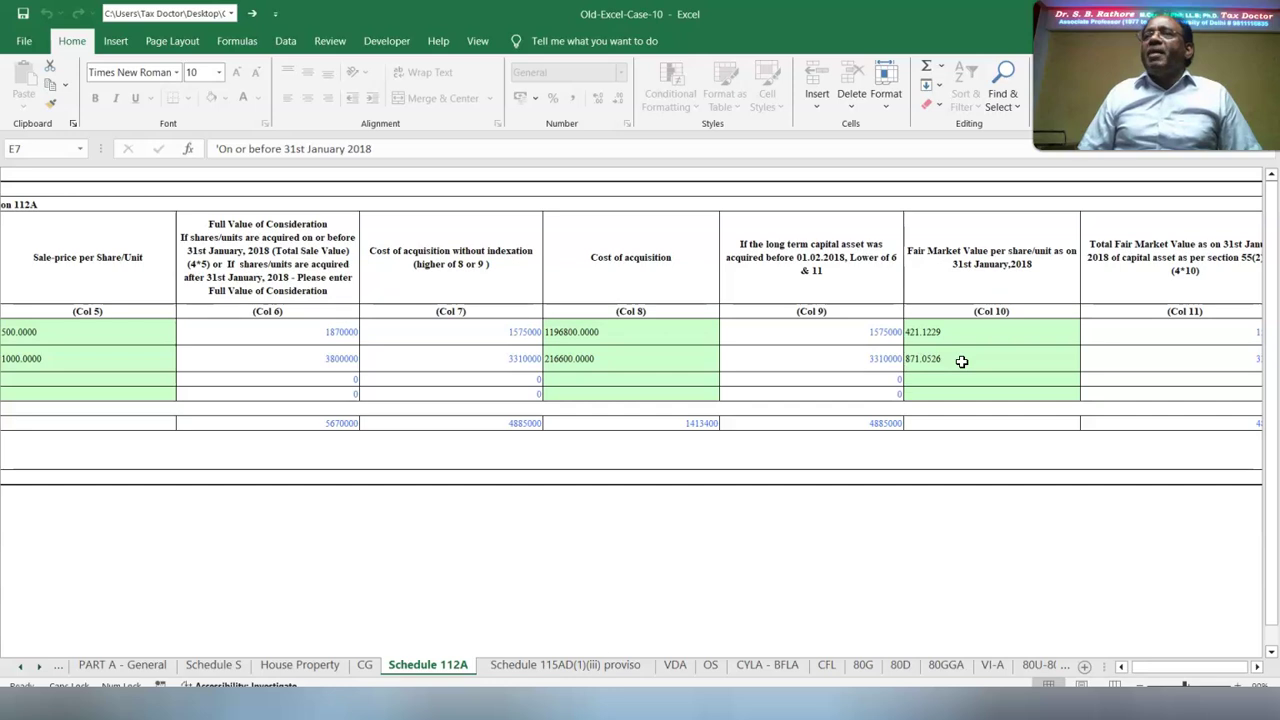
pyautogui.click(1051, 501)
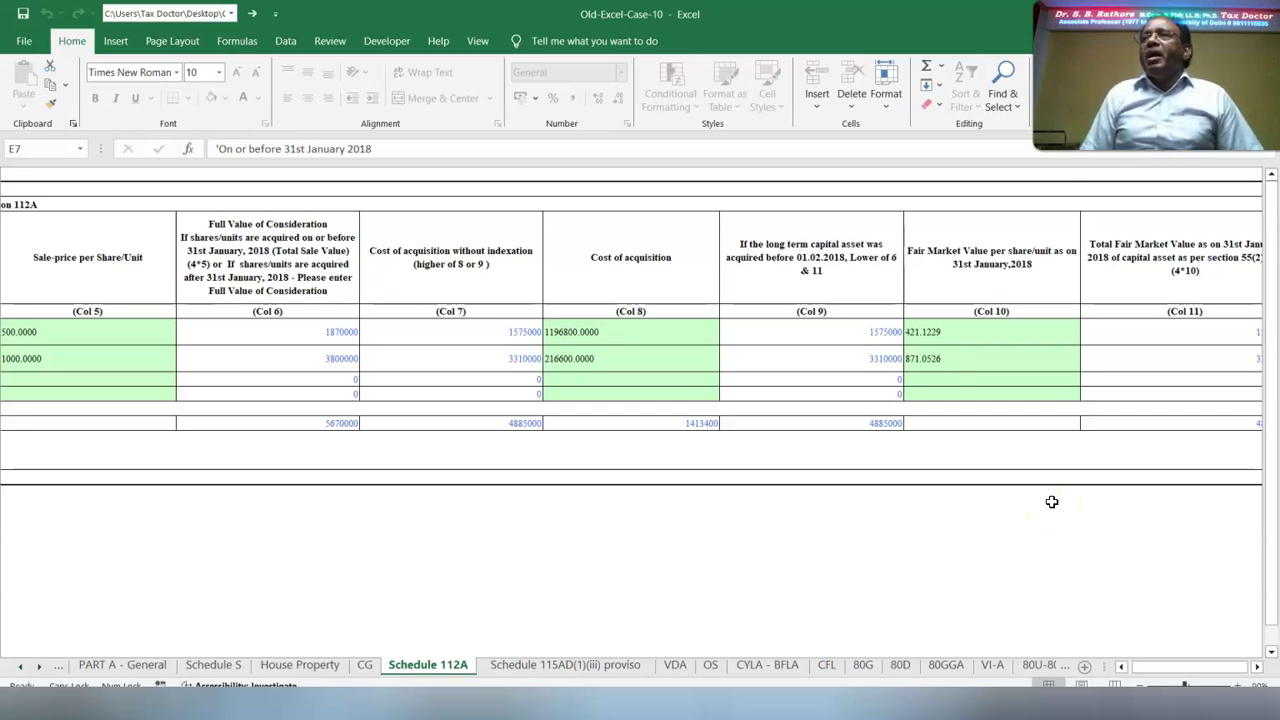
pyautogui.hscroll(2, 1051, 501)
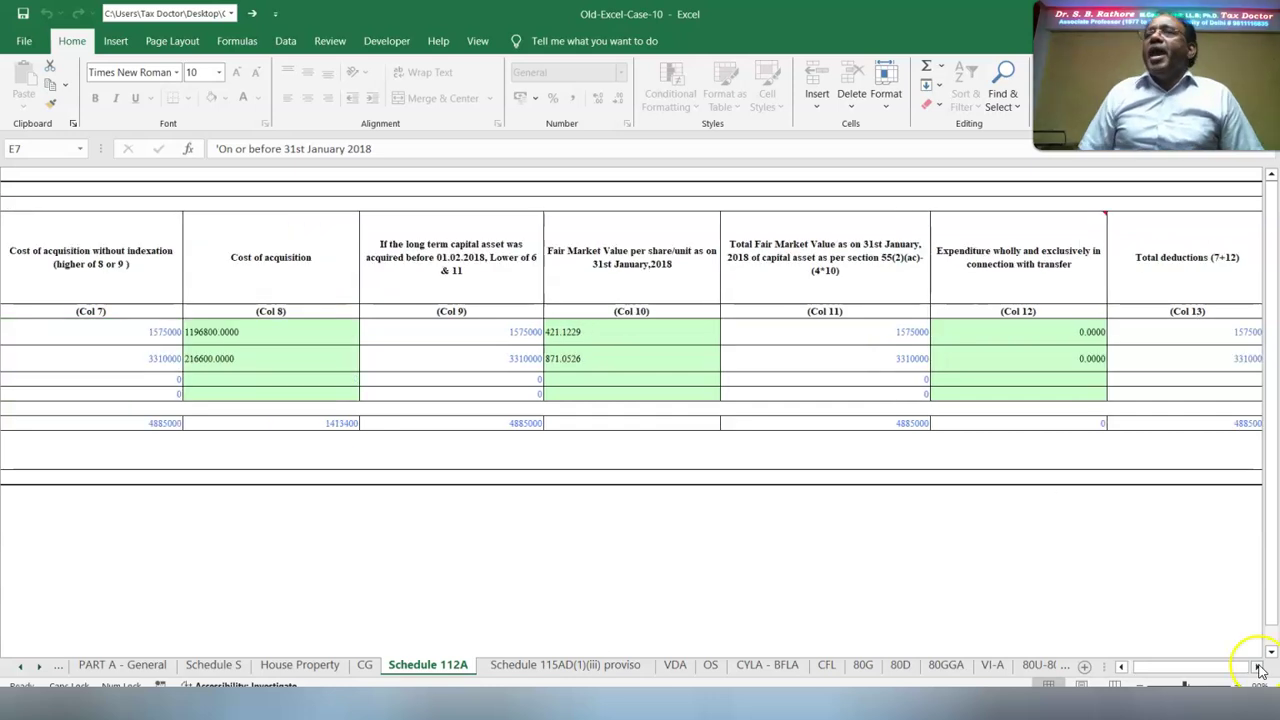
pyautogui.click(1258, 667)
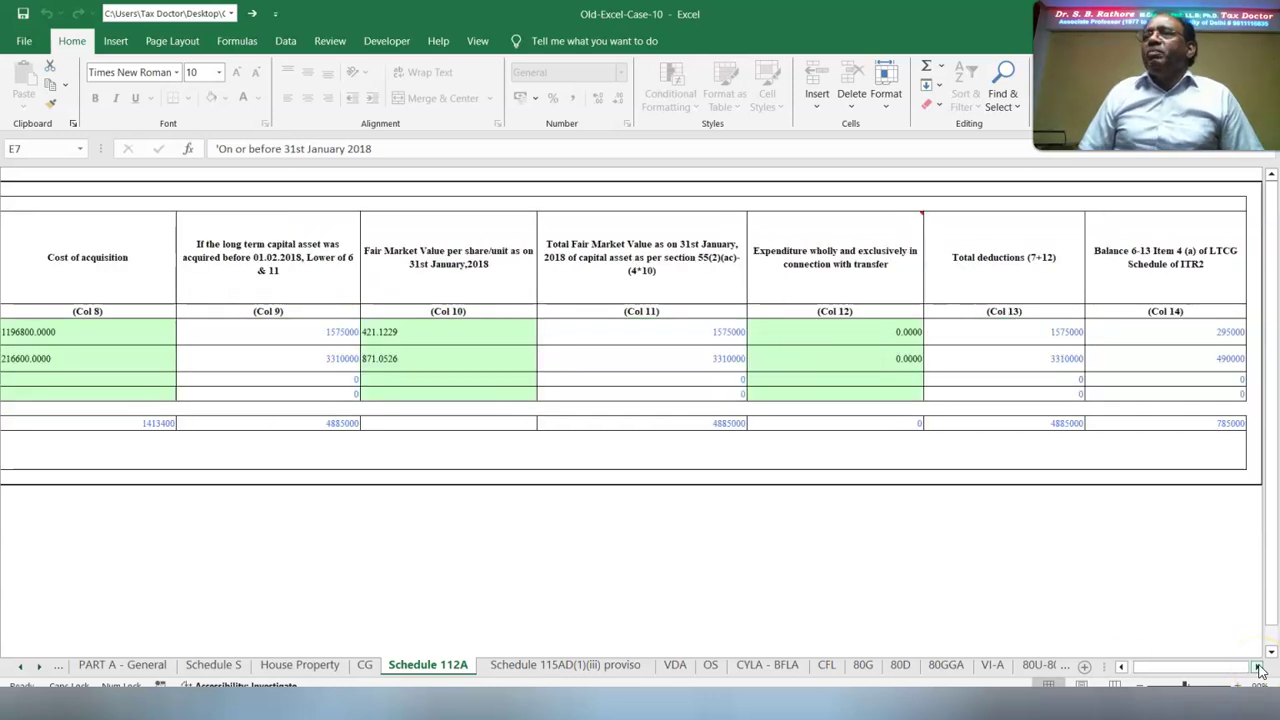
pyautogui.click(1121, 667)
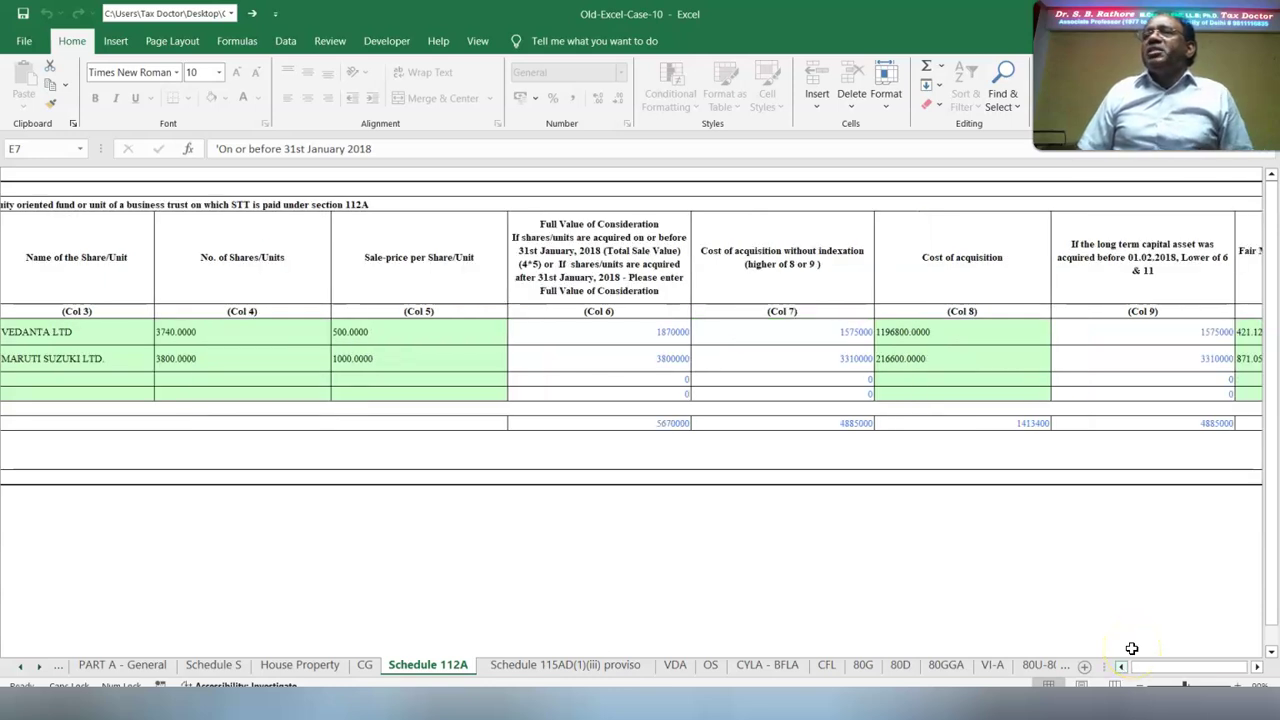
pyautogui.hscroll(5, 1131, 469)
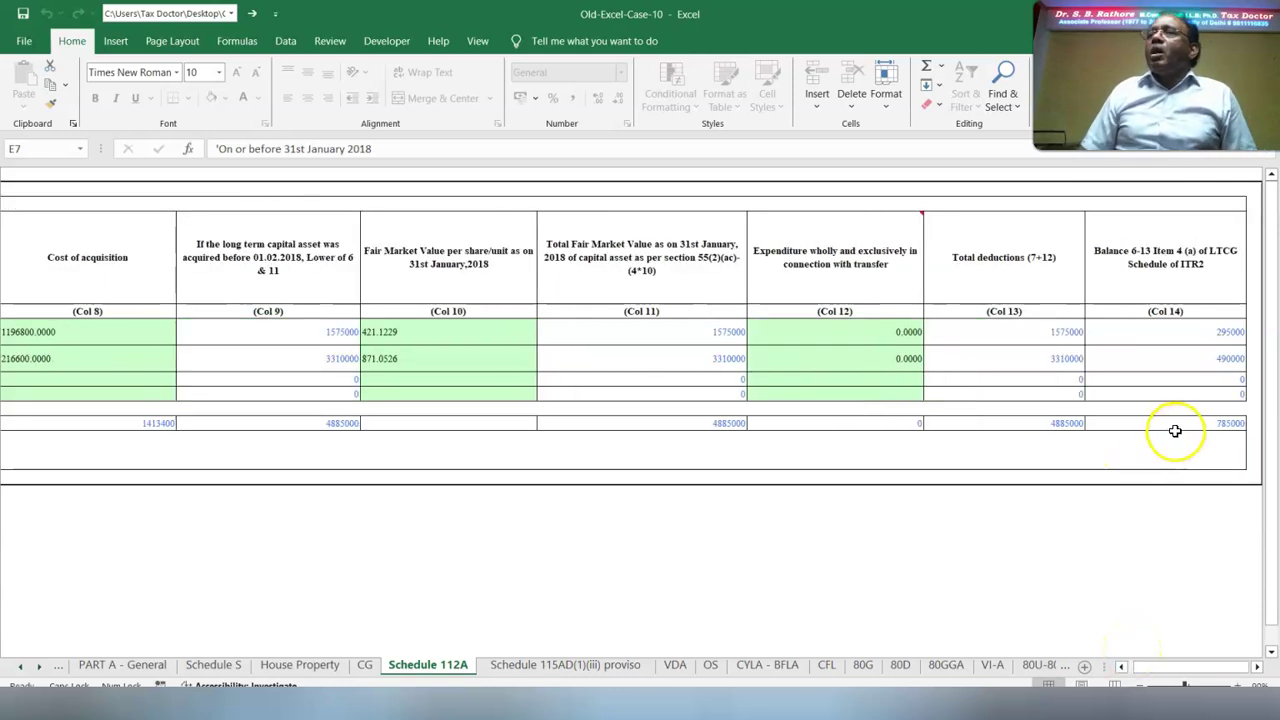
# On the CG sheet, check the section 112A gain under item 4 and the 10% and 20% long-term gain accrual entries in section F
pyautogui.click(365, 664)
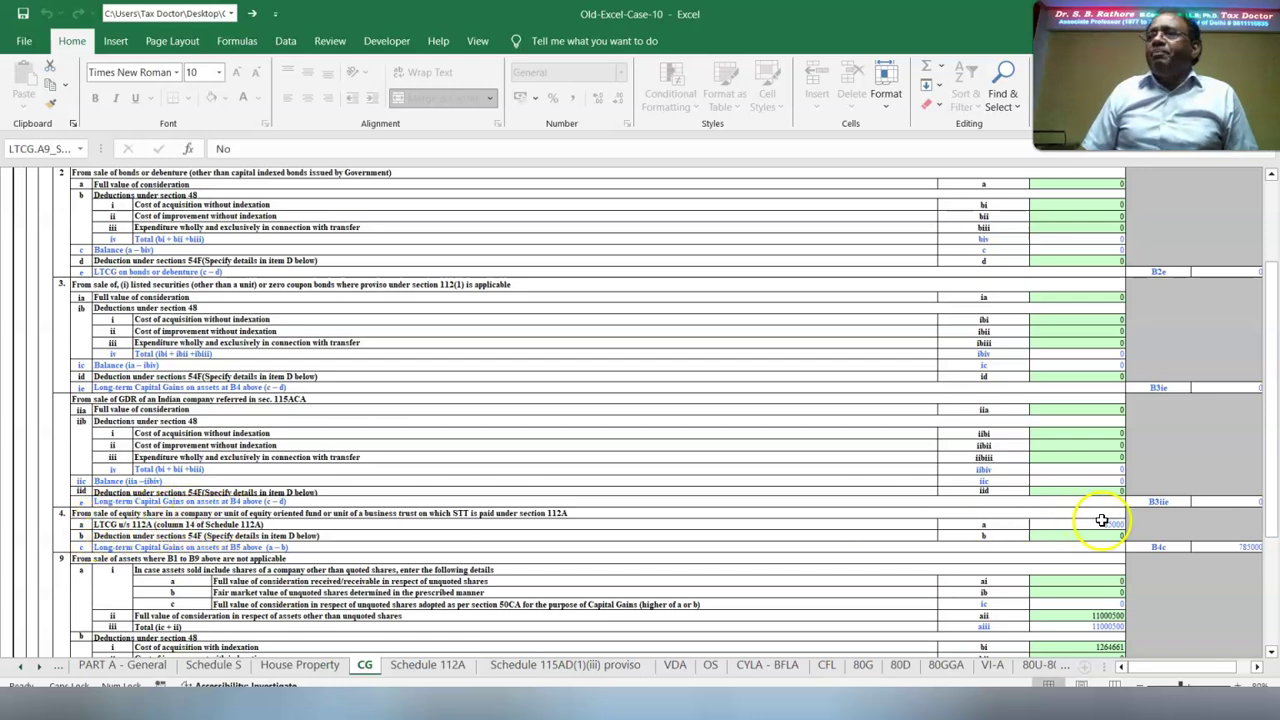
pyautogui.scroll(-15, 1128, 522)
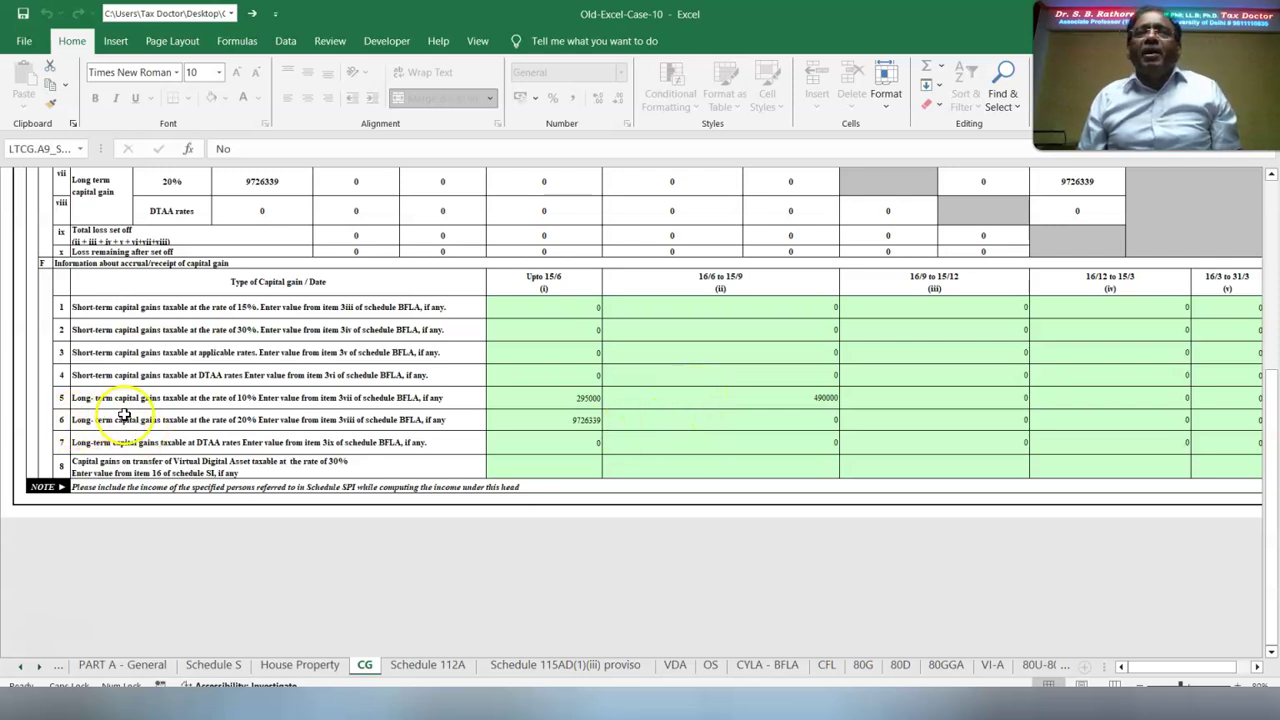
pyautogui.click(555, 418)
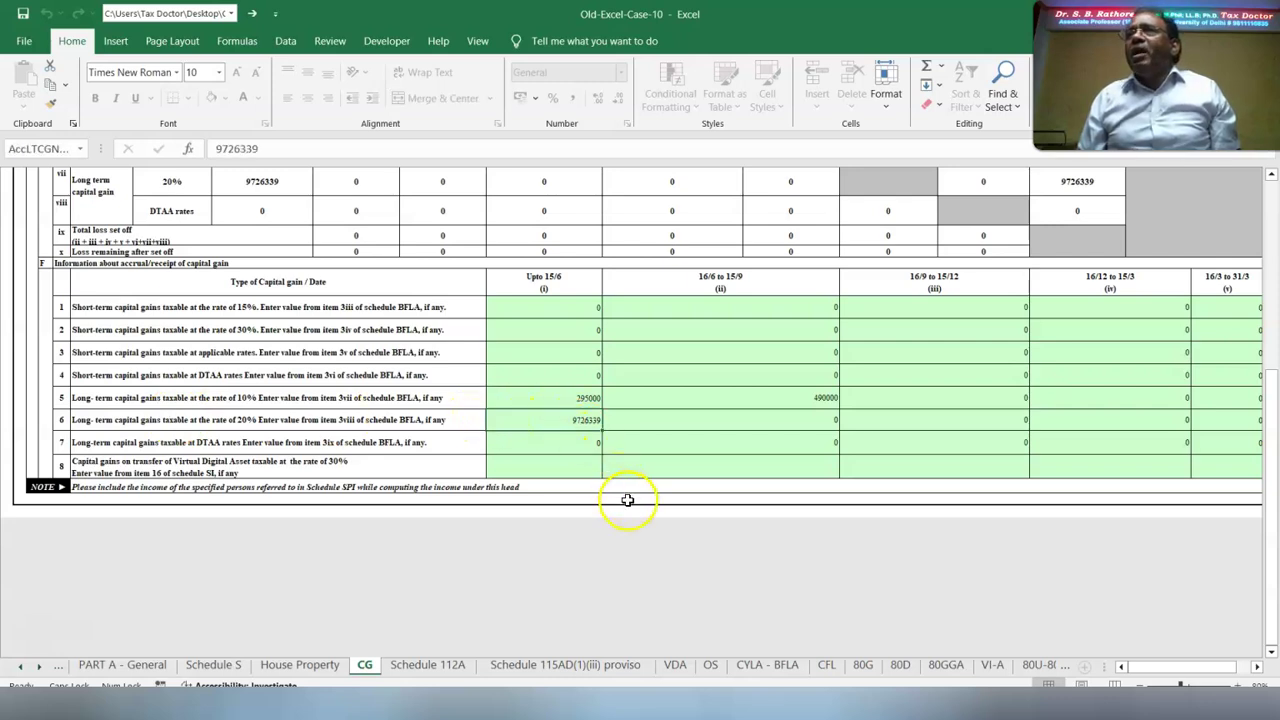
# On the OS sheet of New-Excel-Case-10, enter 24900 savings bank interest and 206000 as money received without consideration
pyautogui.hotkey('alt', 'Tab')
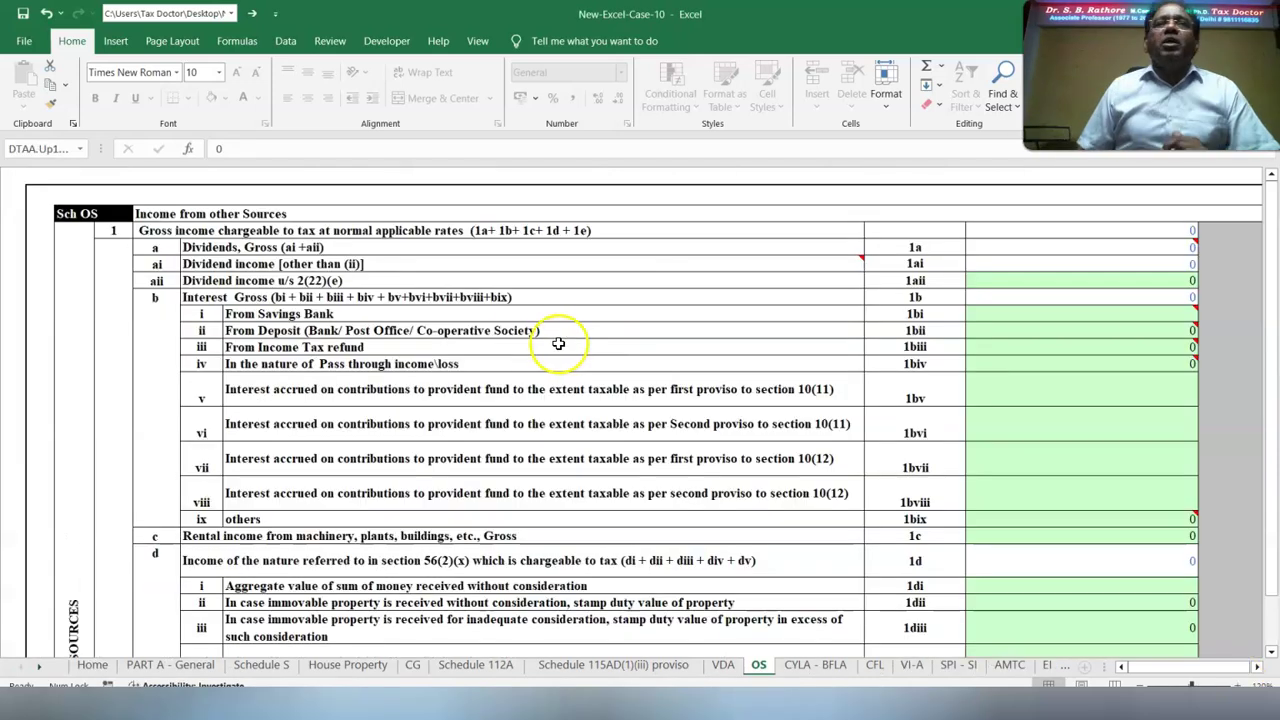
pyautogui.click(1126, 315)
pyautogui.write('24900')
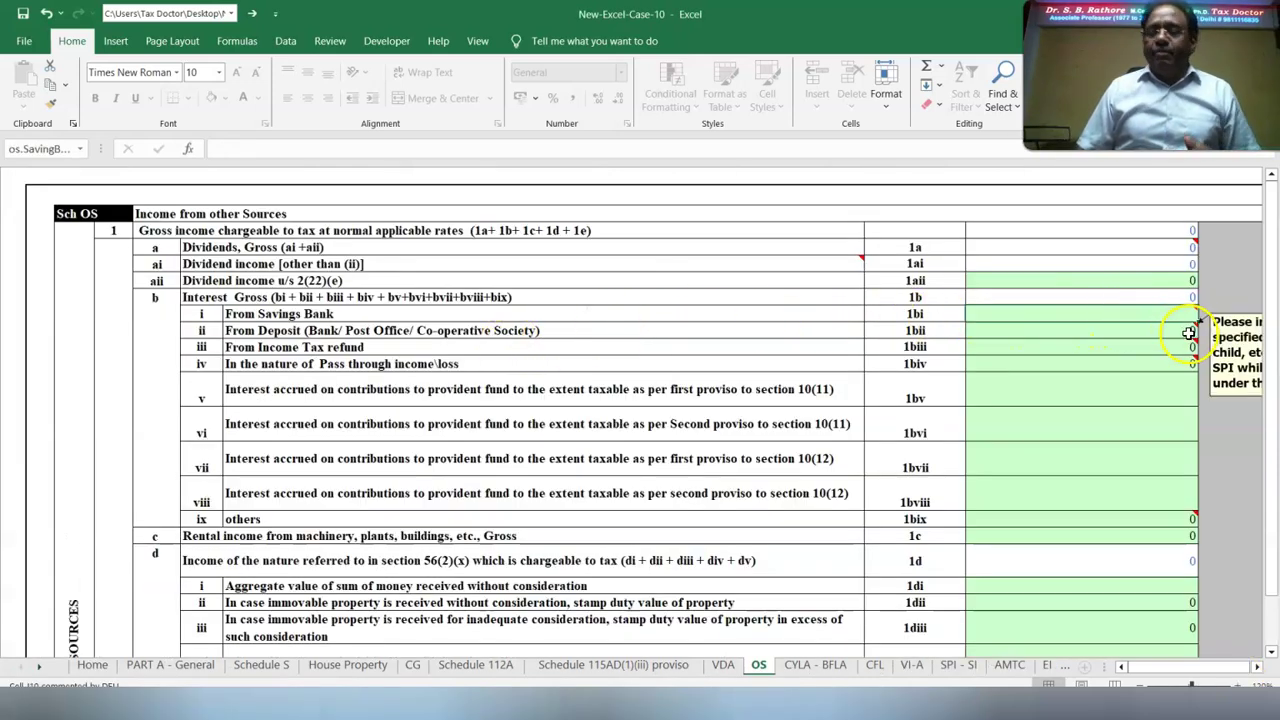
pyautogui.click(1082, 536)
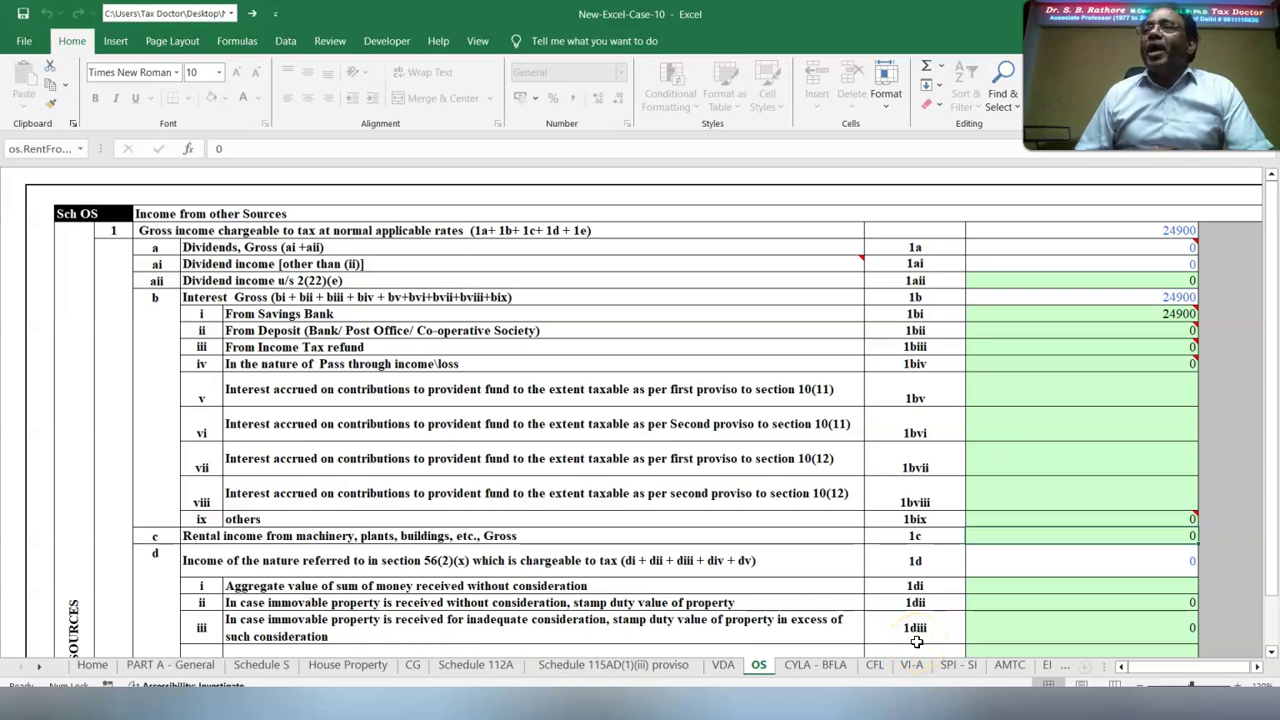
pyautogui.click(855, 508)
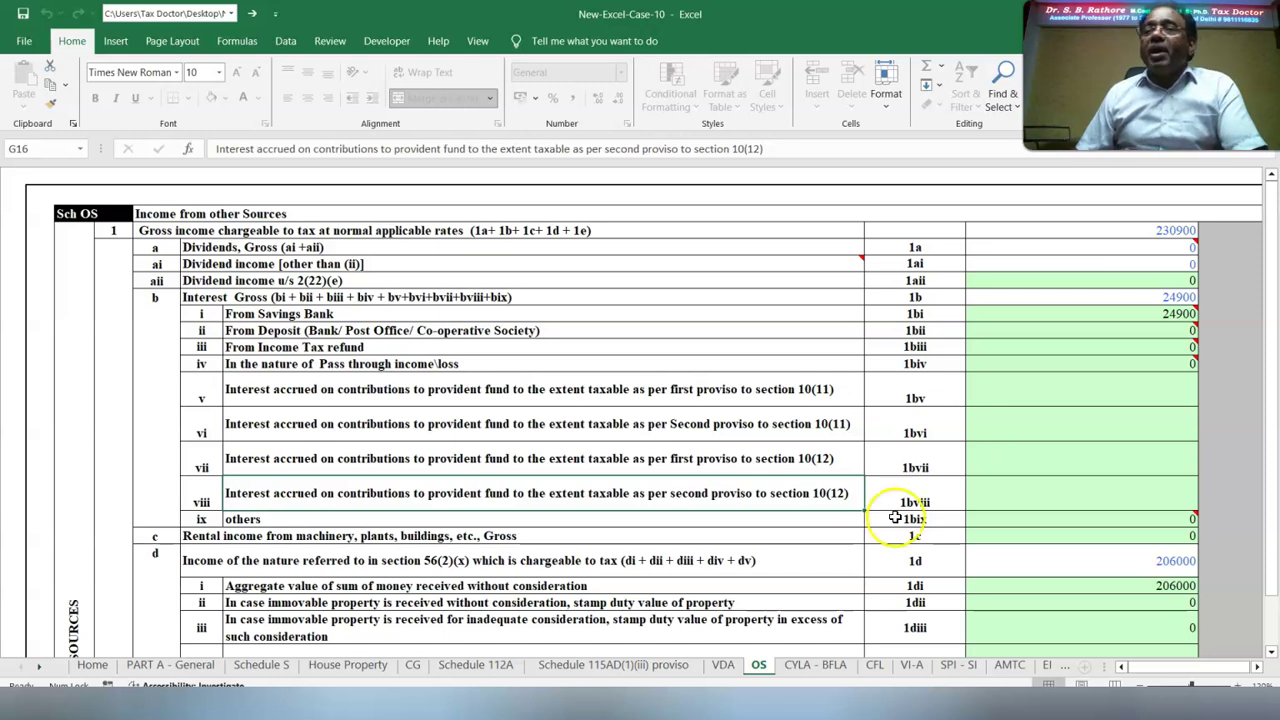
# Check the son's clubbed income and its head of income in Schedule SPI, and validate the SPI - SI sheet
pyautogui.click(958, 665)
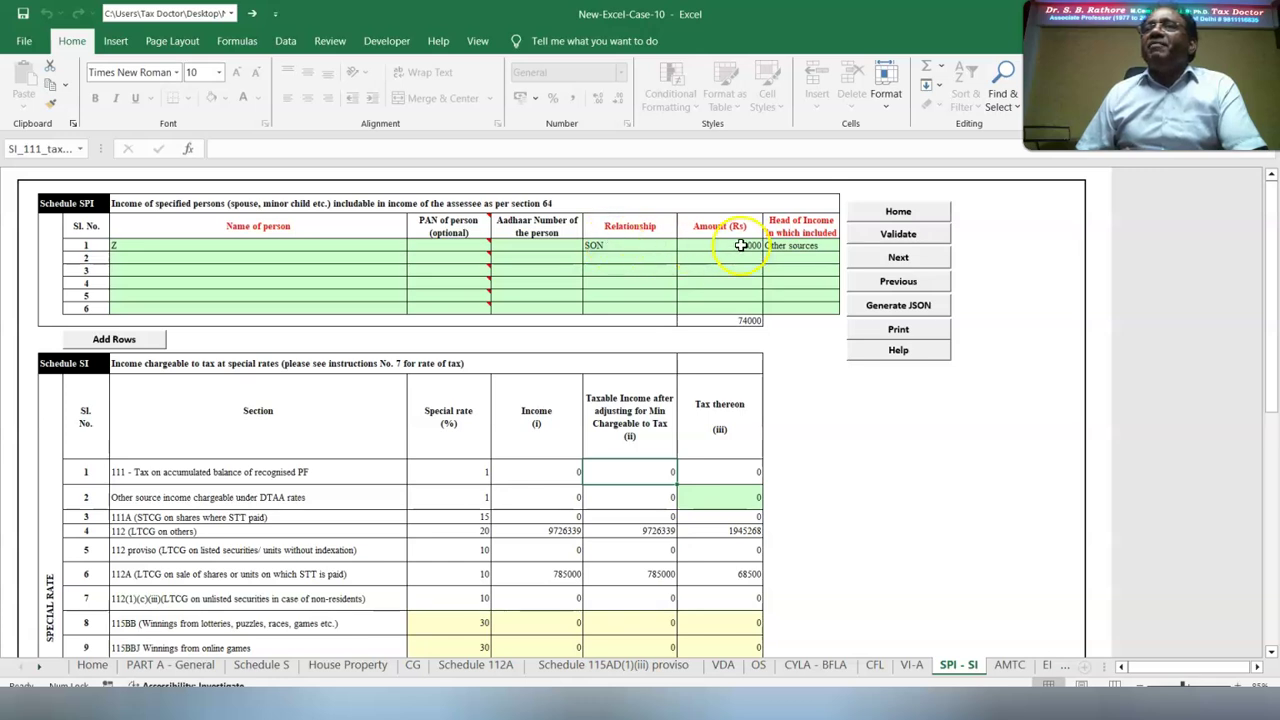
pyautogui.click(805, 245)
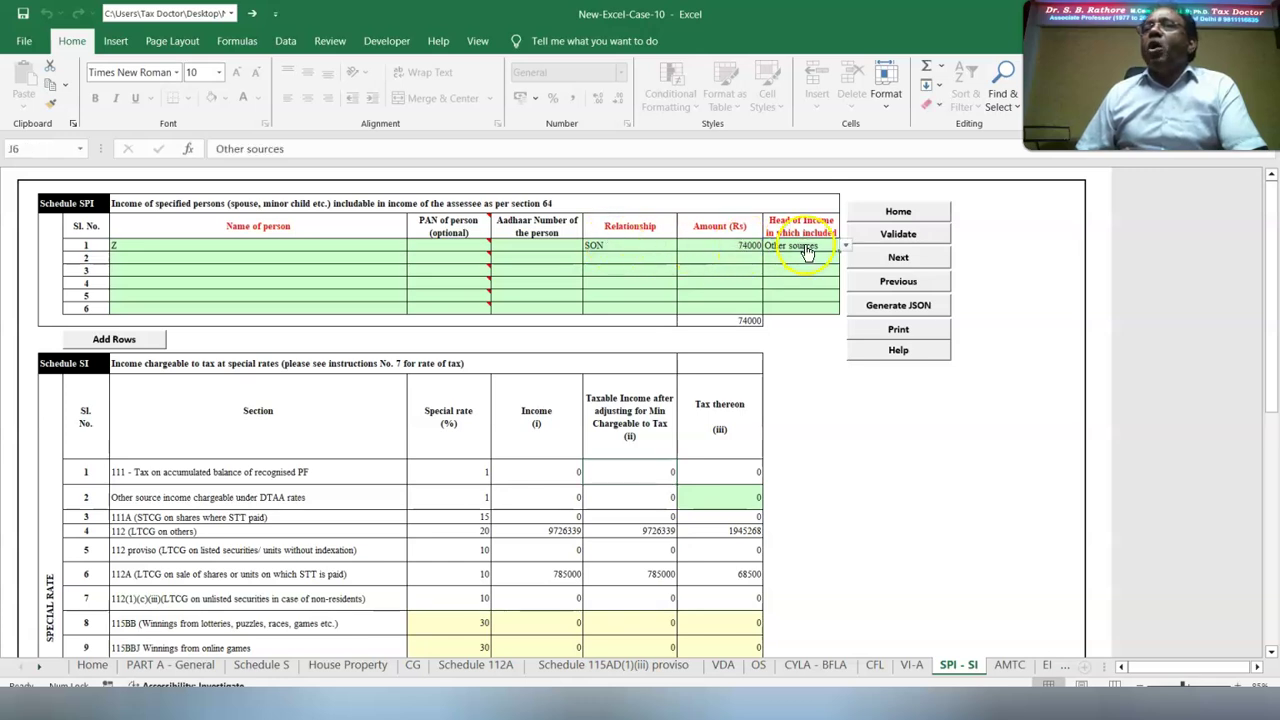
pyautogui.click(885, 240)
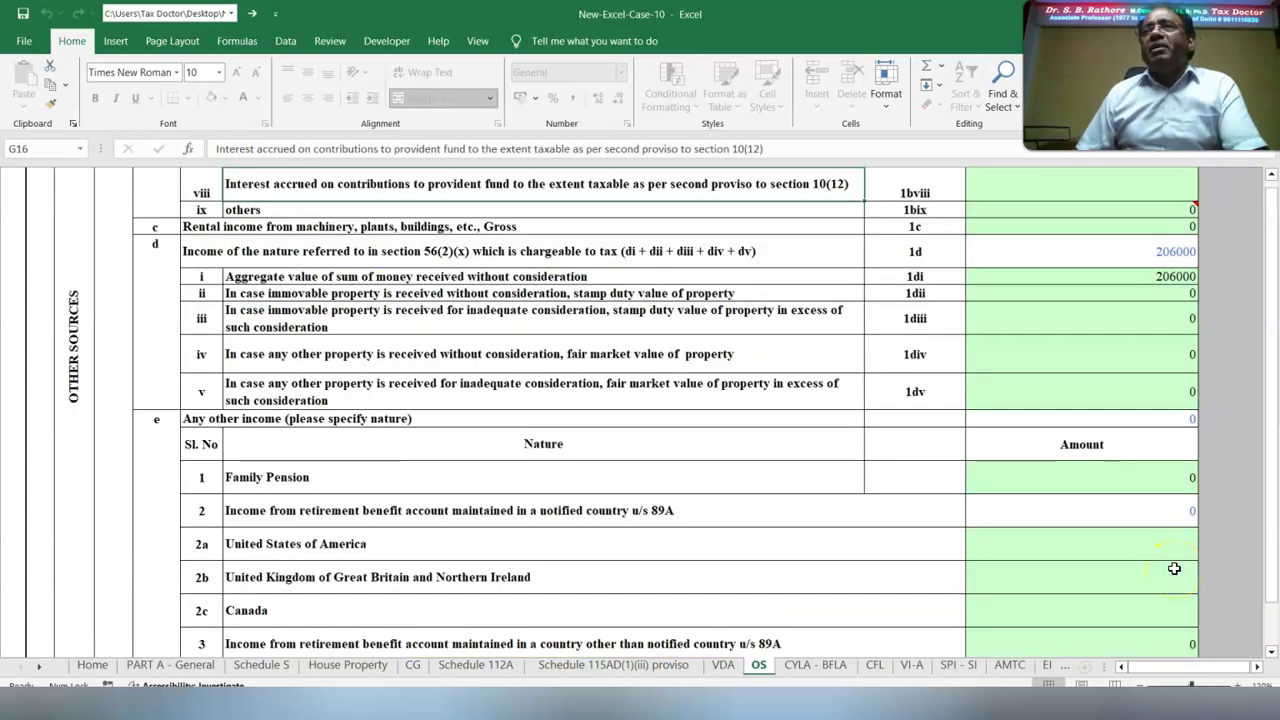
# Check the dividends in 14 Cases_Tax Cals, enter 344800 as dividend income up to 15/6 on the OS sheet, and review gross income
pyautogui.hotkey('alt', 'Tab')
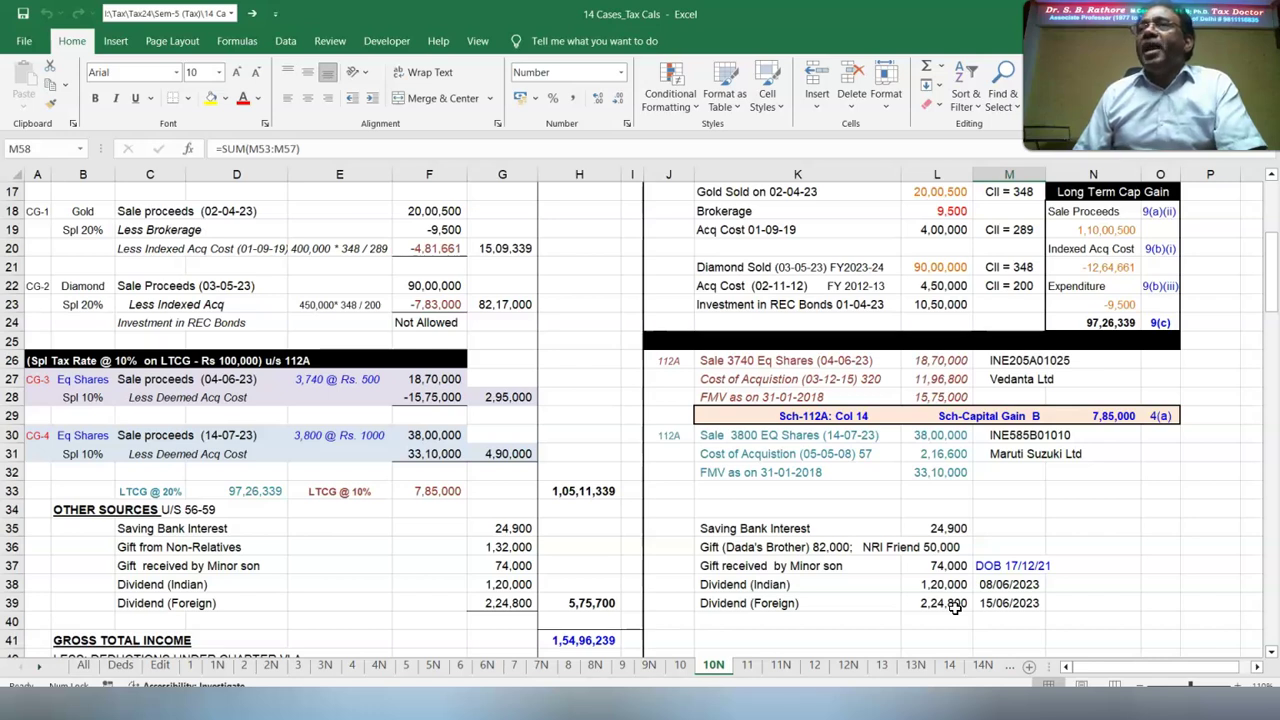
pyautogui.hotkey('alt', 'Tab')
pyautogui.write('344800')
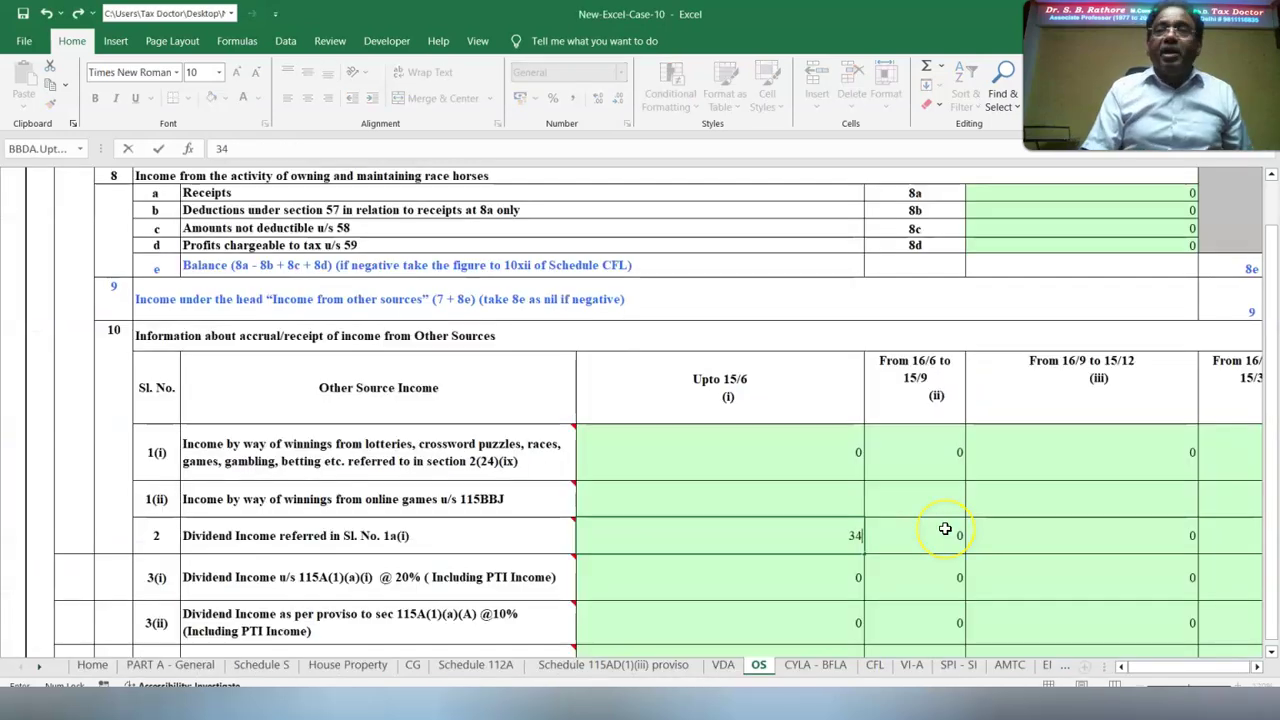
pyautogui.click(748, 580)
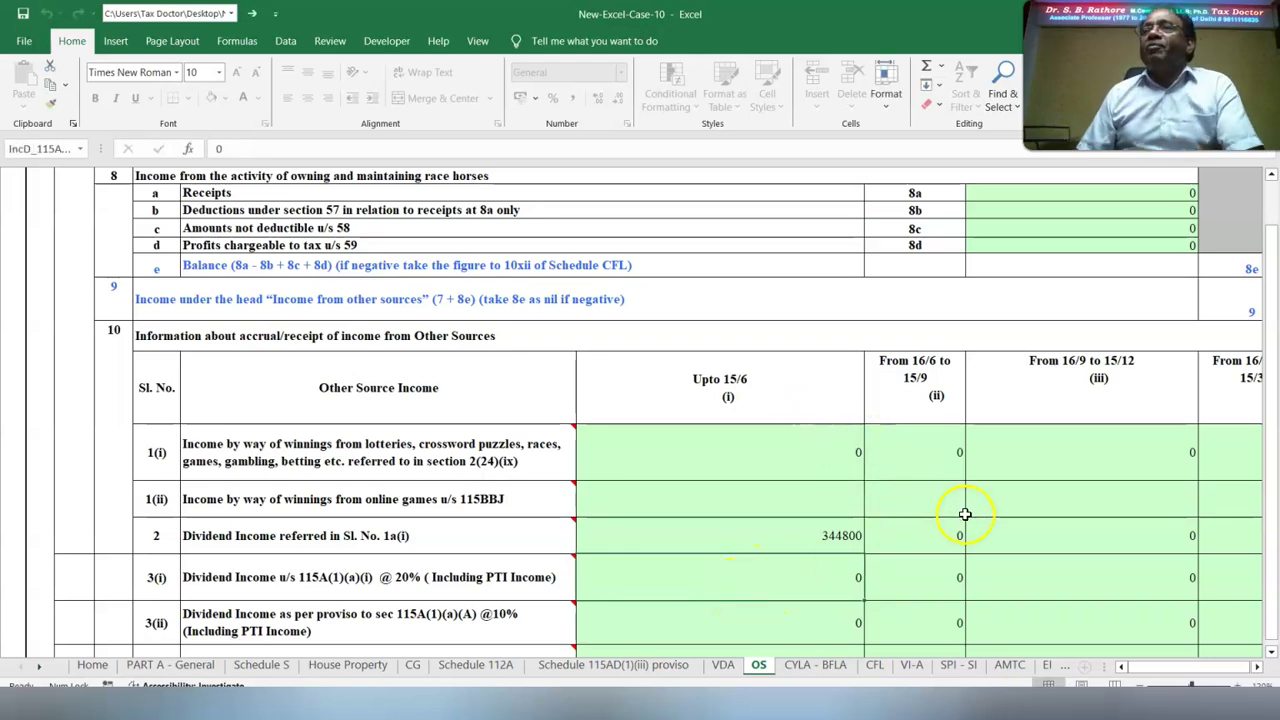
pyautogui.scroll(10, 966, 514)
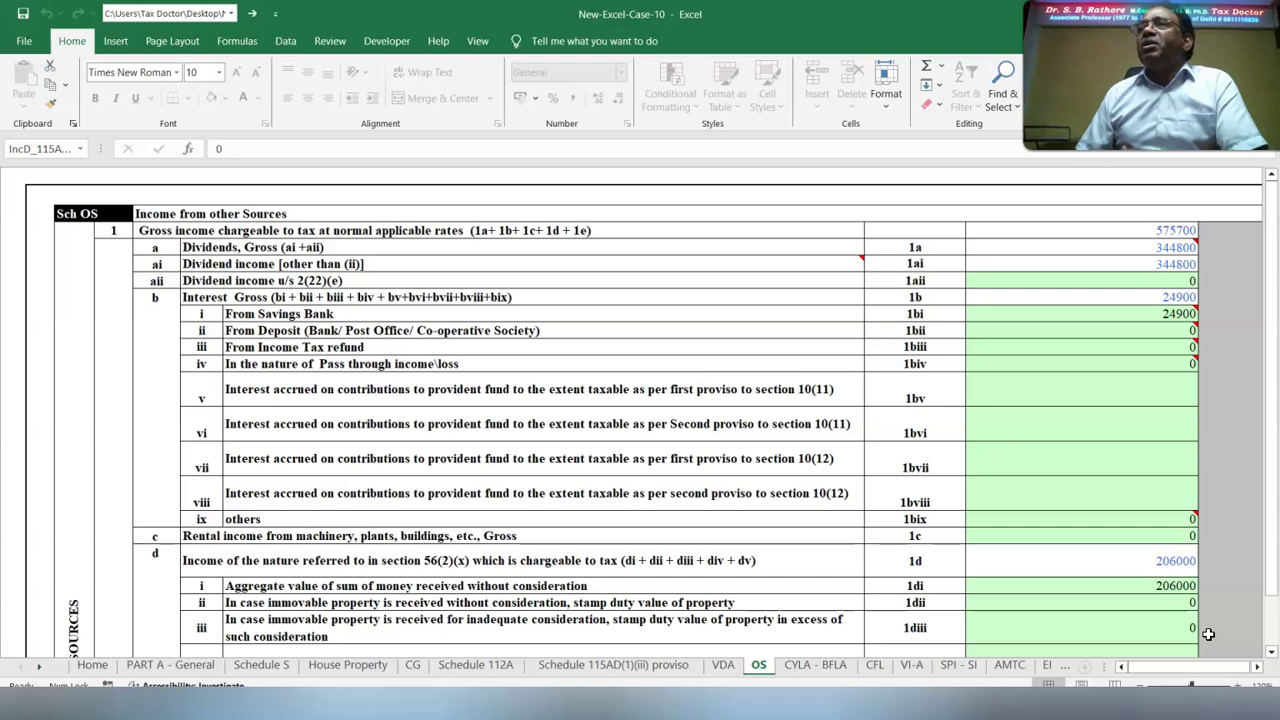
pyautogui.hscroll(5, 1208, 634)
pyautogui.click(1196, 256)
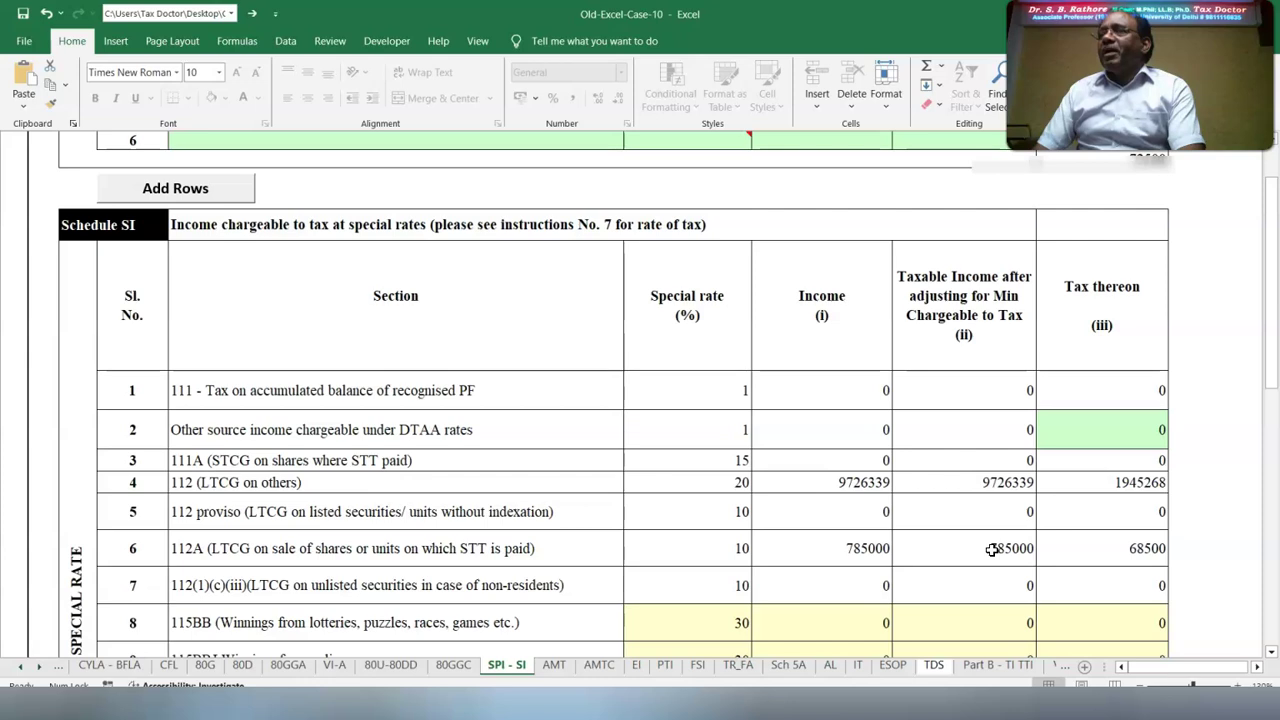
# In Schedule SI of Old-Excel-Case-10, check the taxable income and tax for the section 112A and 112 long-term gains
pyautogui.click(951, 555)
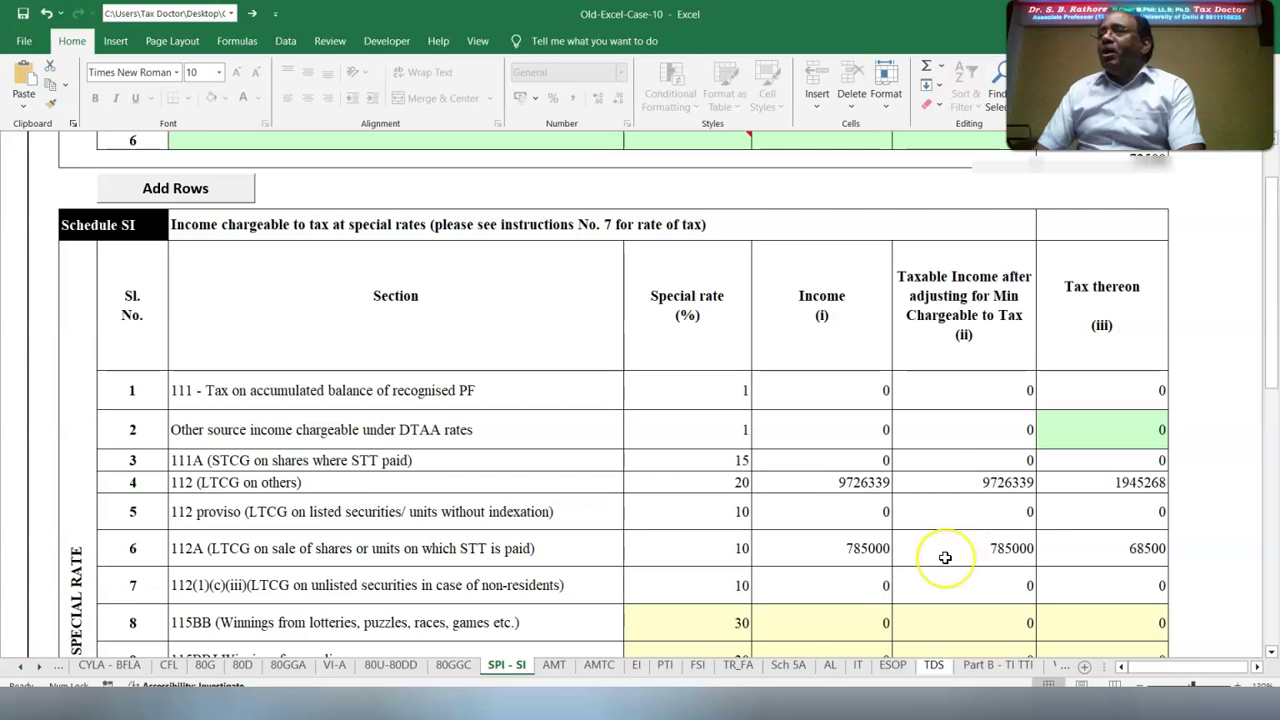
pyautogui.click(1116, 557)
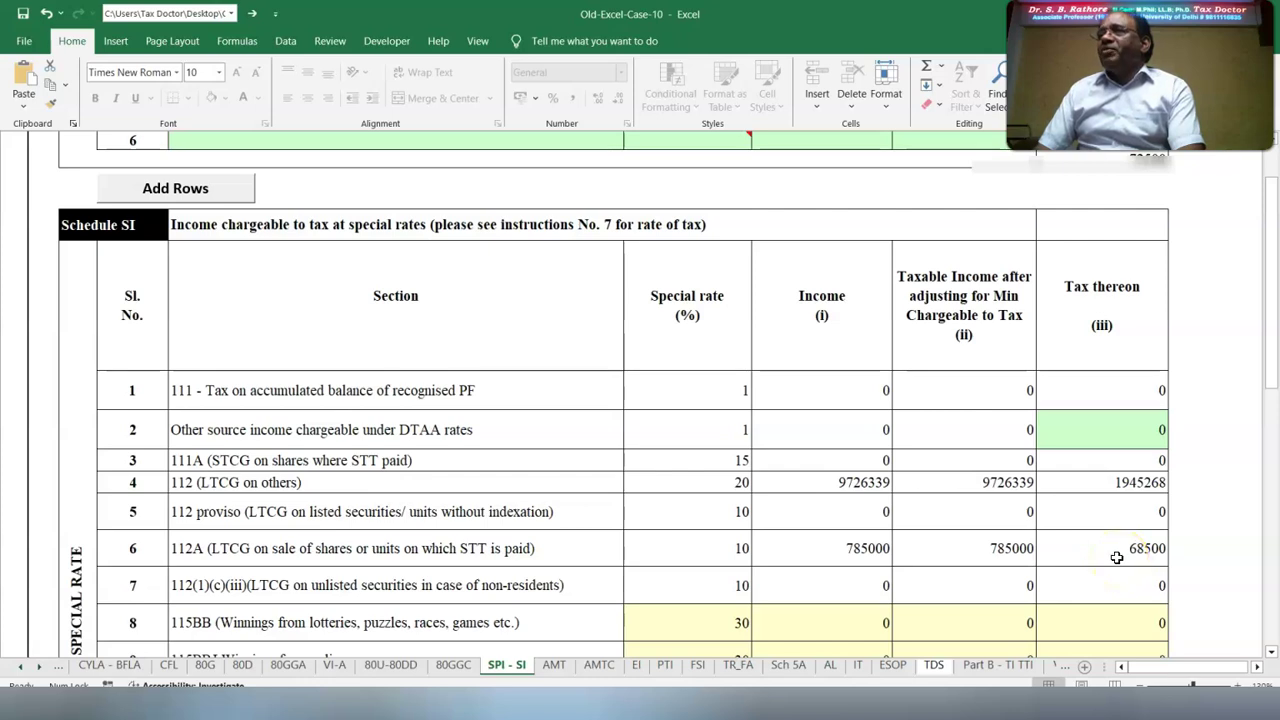
pyautogui.click(1001, 494)
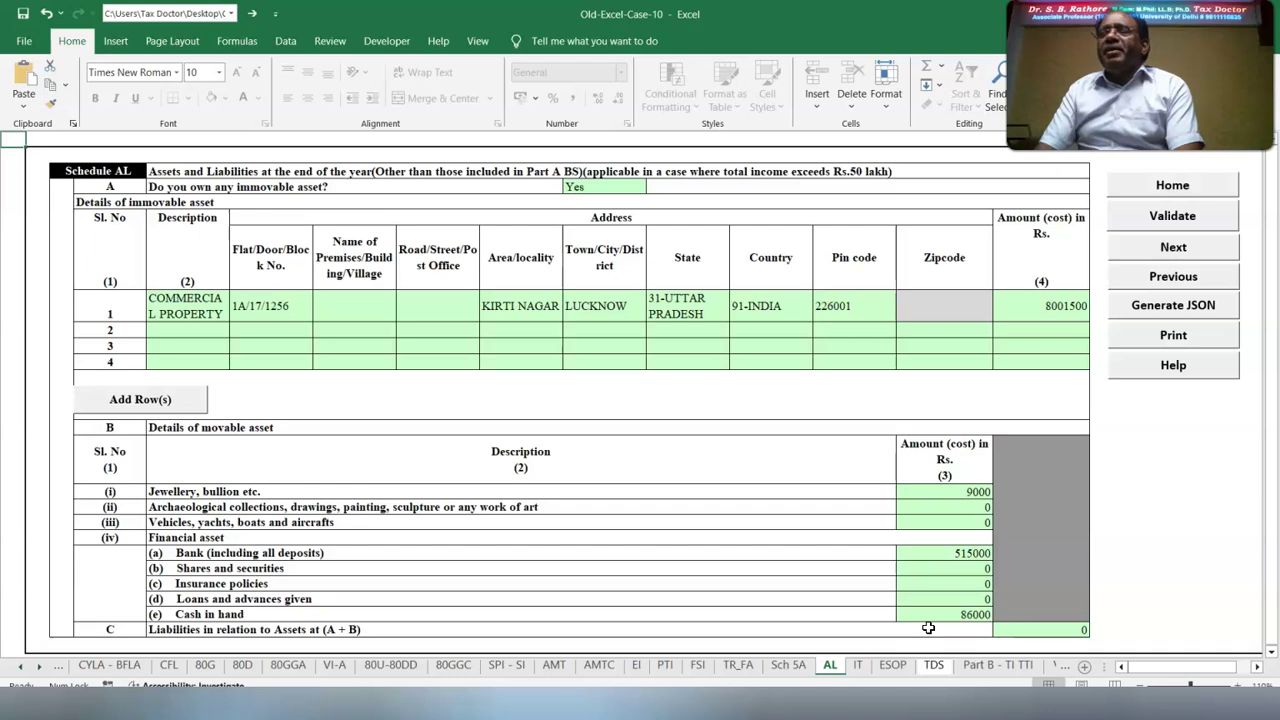
# Validate the AL sheet and the IT sheet with its advance and self-assessment tax payments, dismissing each alert
pyautogui.click(1172, 215)
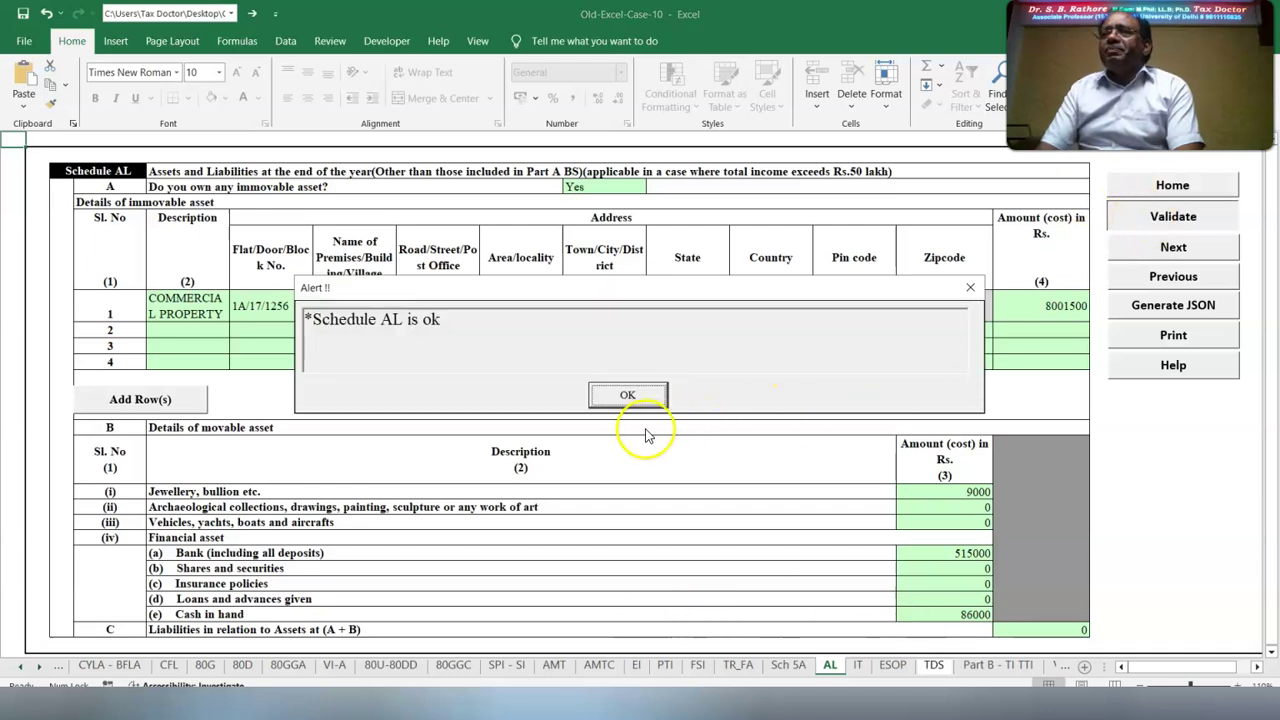
pyautogui.press('Return')
pyautogui.click(857, 665)
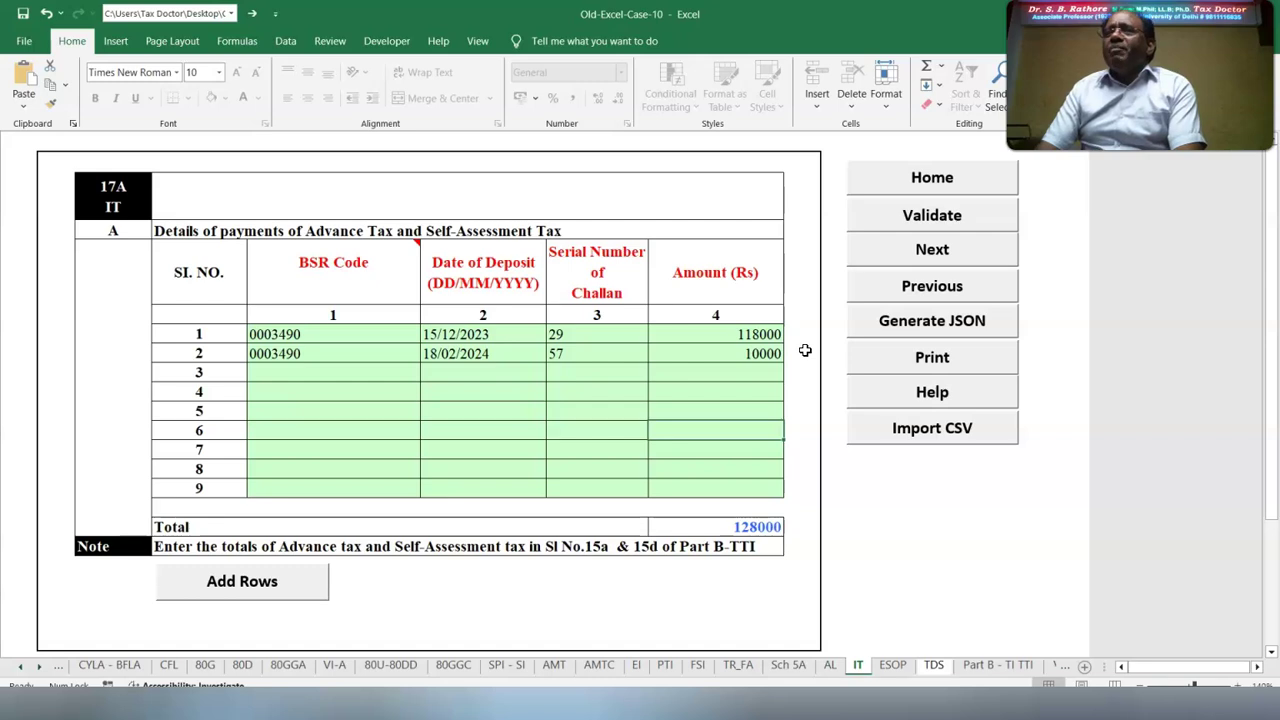
pyautogui.click(908, 213)
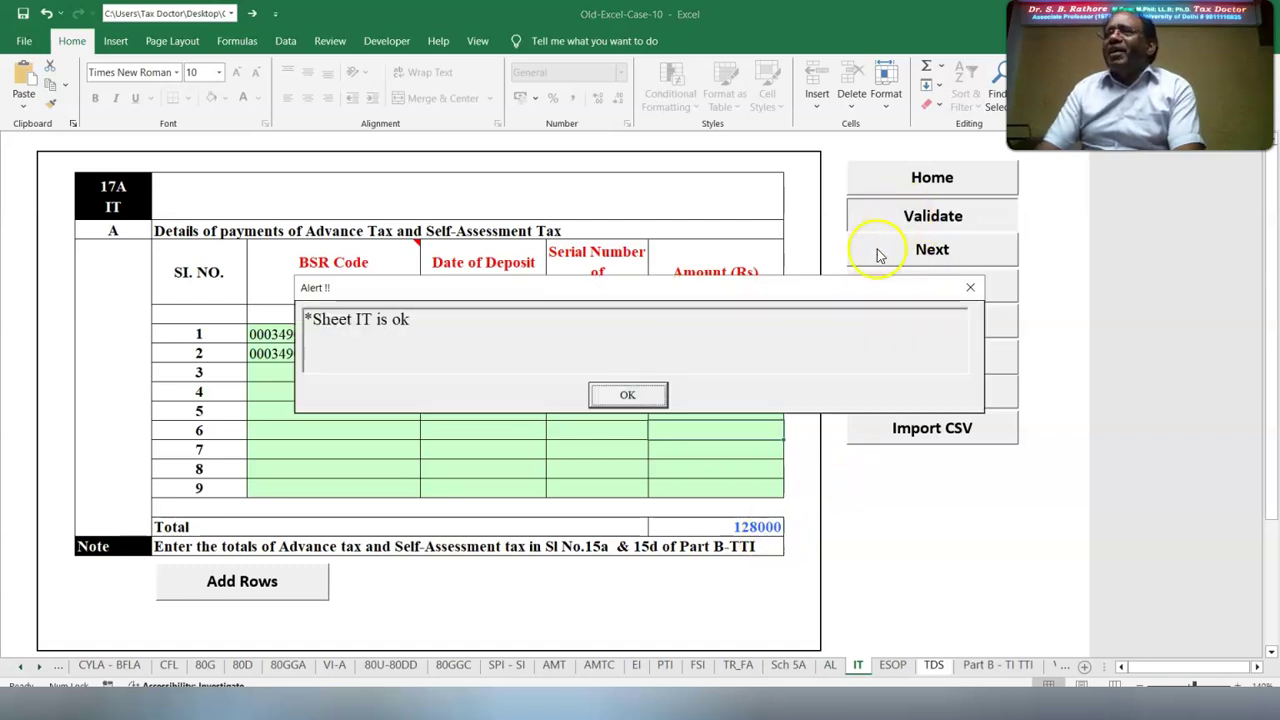
pyautogui.click(626, 396)
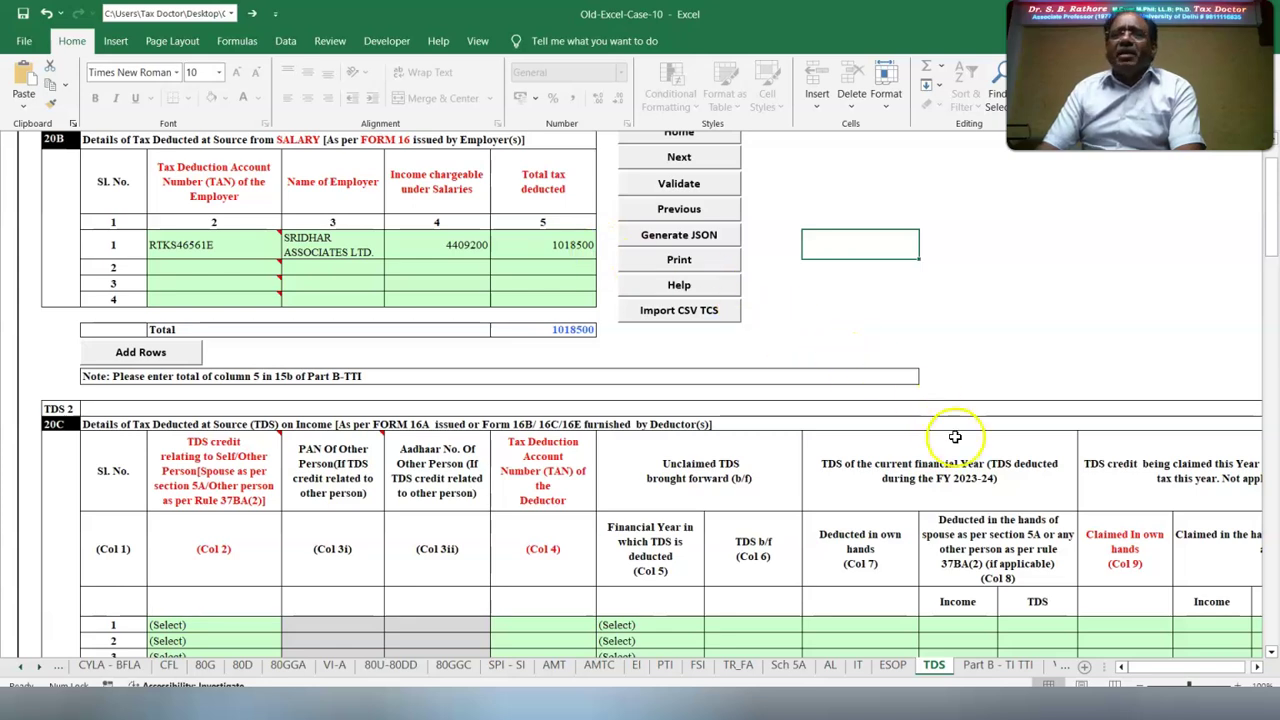
# Validate the TDS sheet of Old-Excel-Case-10 and dismiss the alert
pyautogui.scroll(1, 800, 350)
pyautogui.click(677, 248)
pyautogui.click(623, 394)
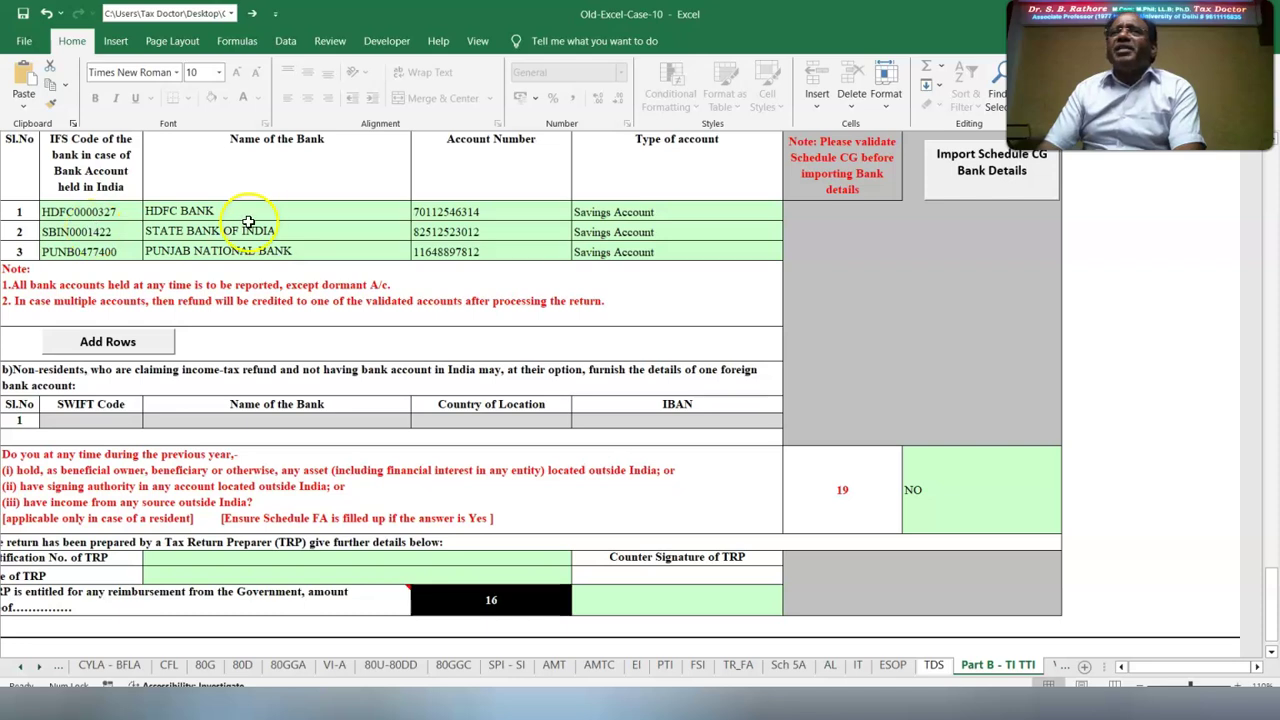
# On the Part B - TI TTI sheet, check the listed bank accounts, their account types and the amount payable
pyautogui.click(712, 222)
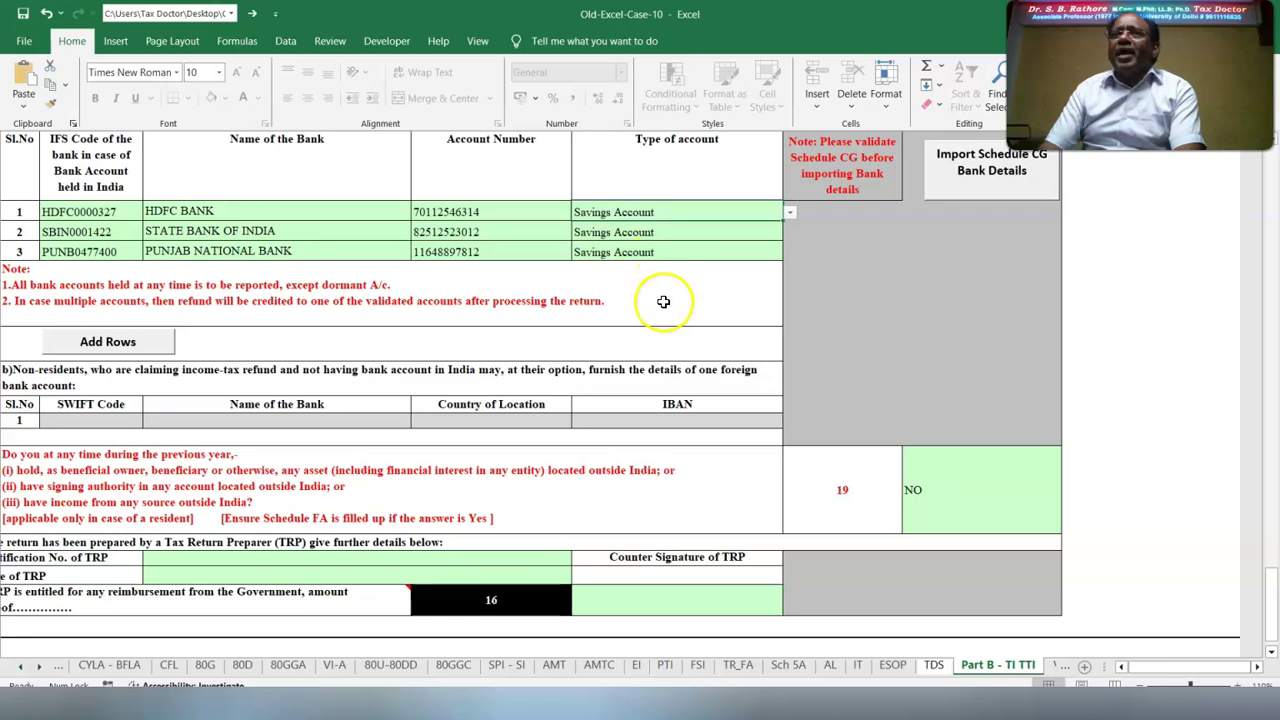
pyautogui.scroll(2, 838, 352)
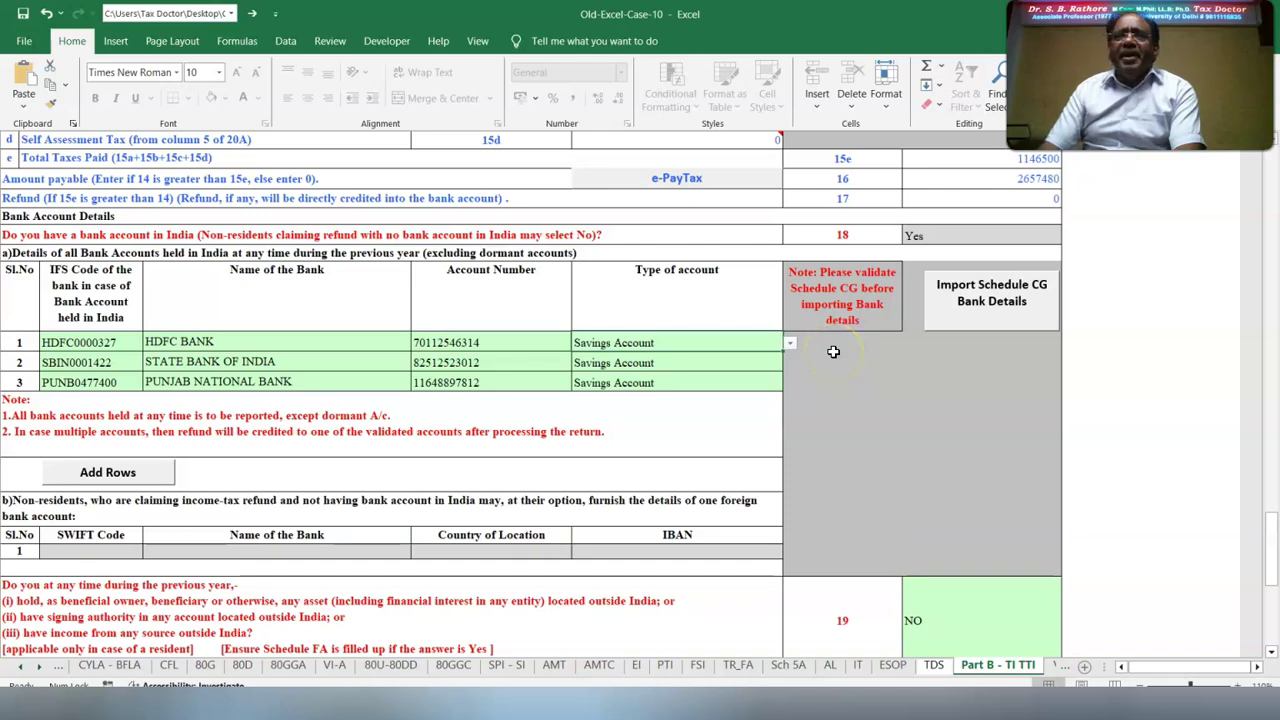
pyautogui.scroll(-2, 833, 352)
# Check the declarant's details, capacity and date on the Verification sheet, and validate it
pyautogui.hotkey('ctrl', 'pagedown')
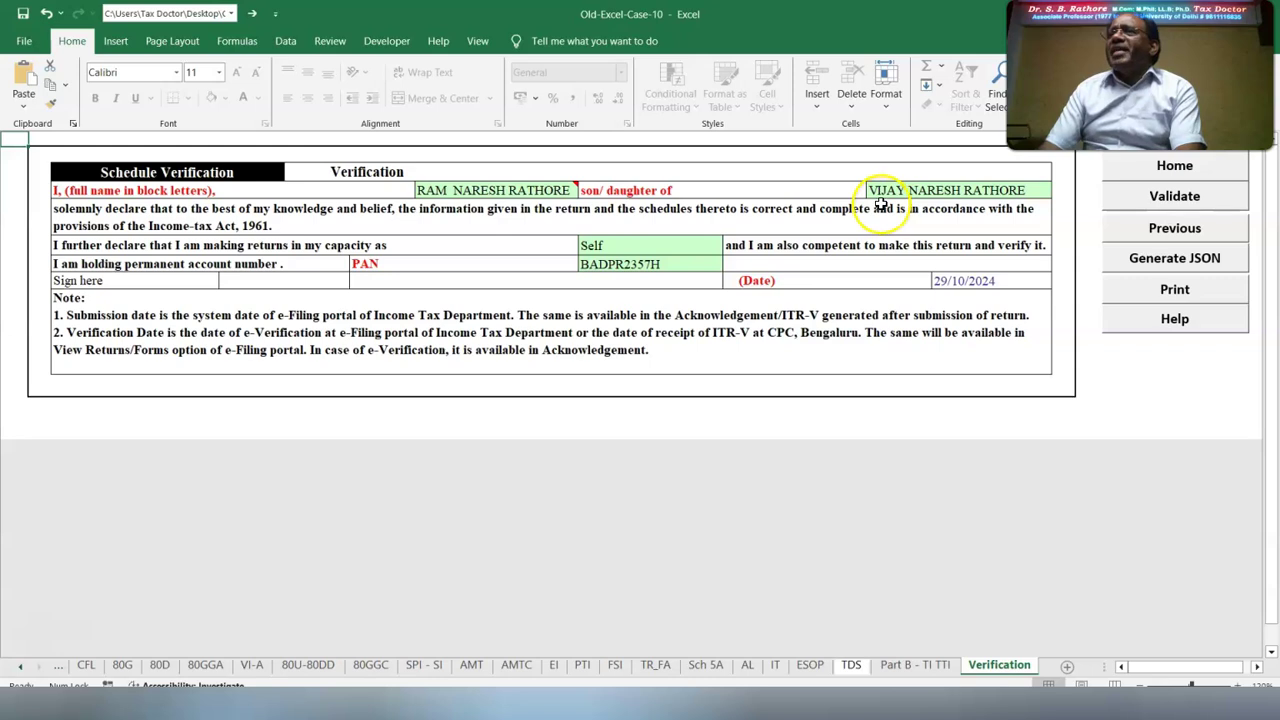
pyautogui.click(642, 250)
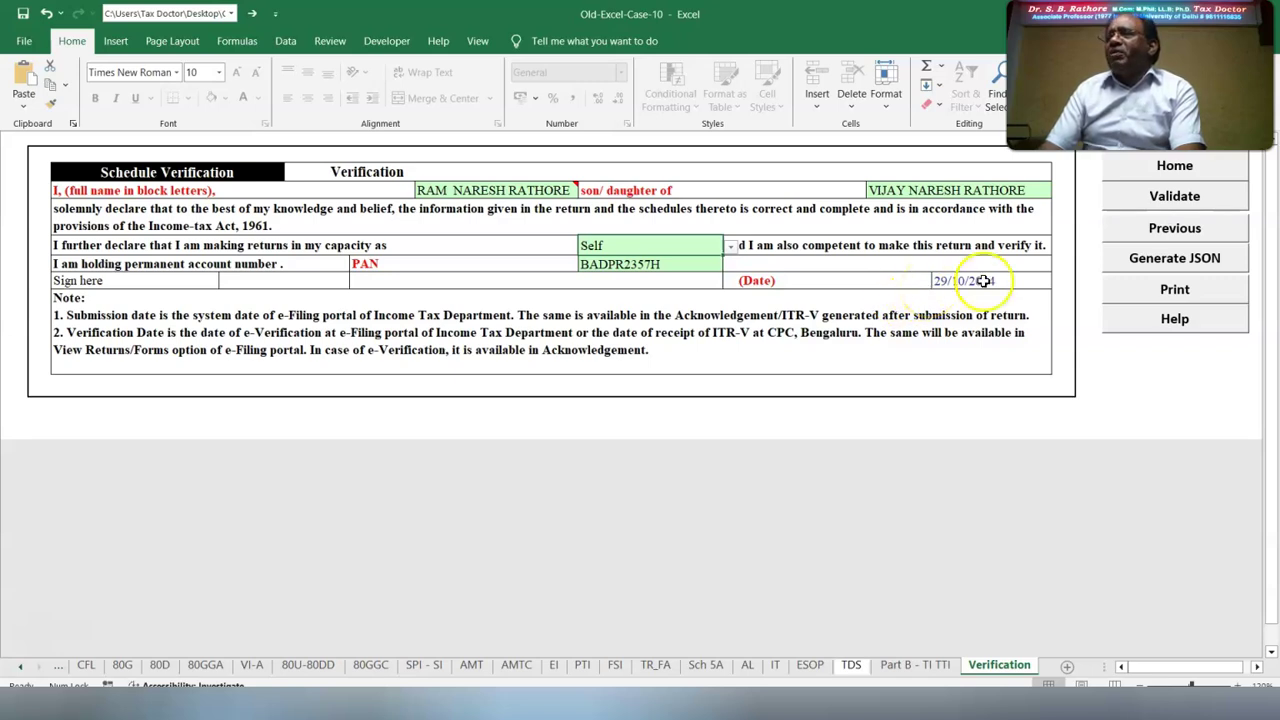
pyautogui.click(1160, 198)
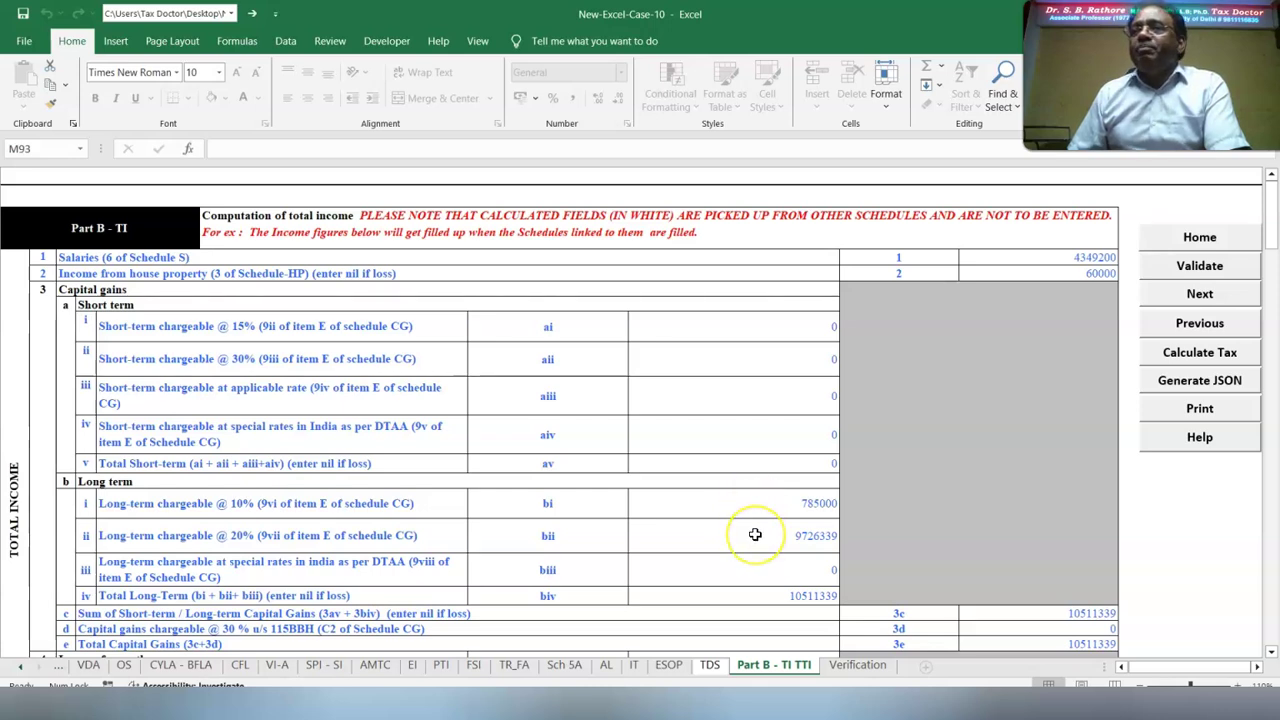
# In Part B - TI TTI of New-Excel-Case-10, review the total income, tax, surcharge, cess, and interest and fee payable
pyautogui.scroll(-7, 1006, 271)
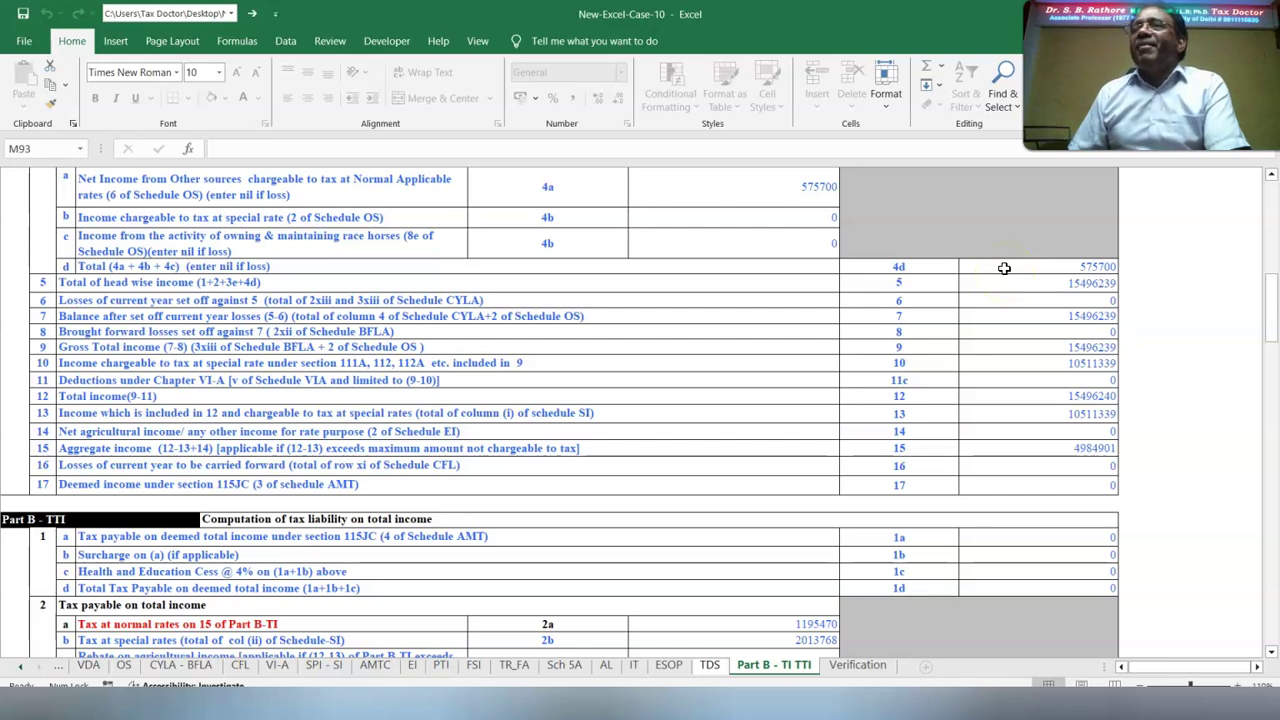
pyautogui.scroll(-5, 1000, 274)
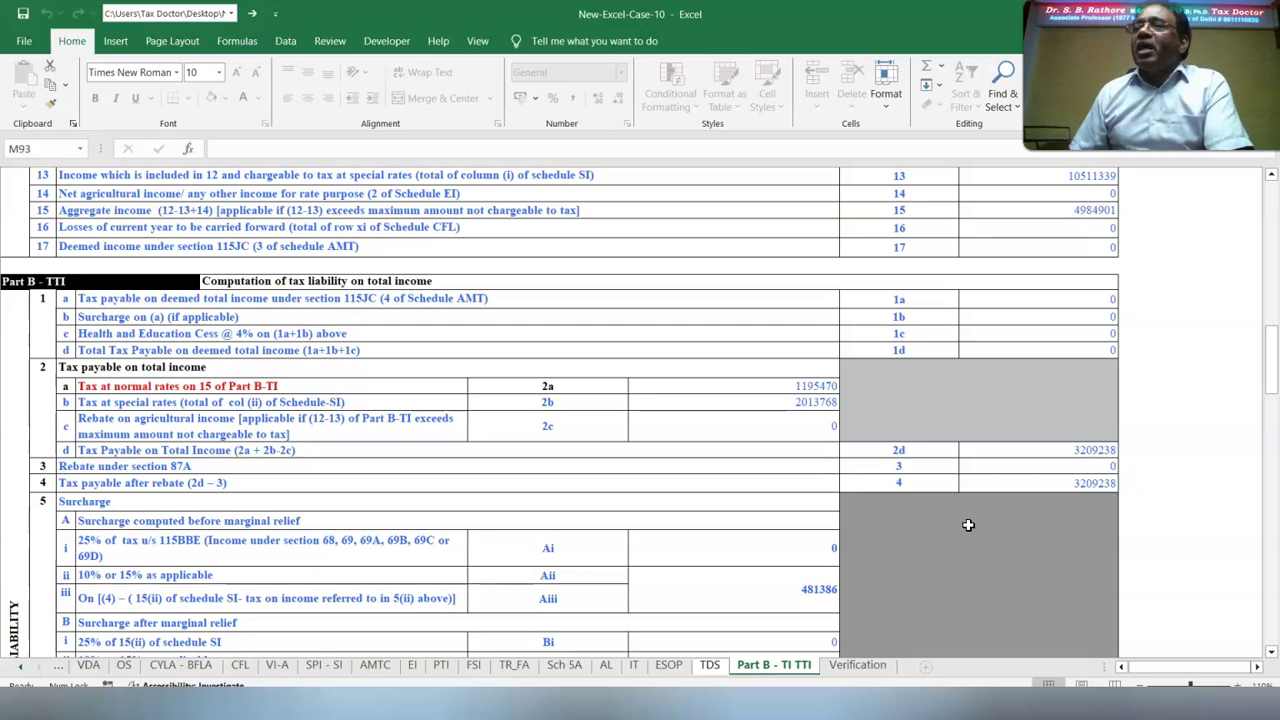
pyautogui.scroll(-5, 963, 526)
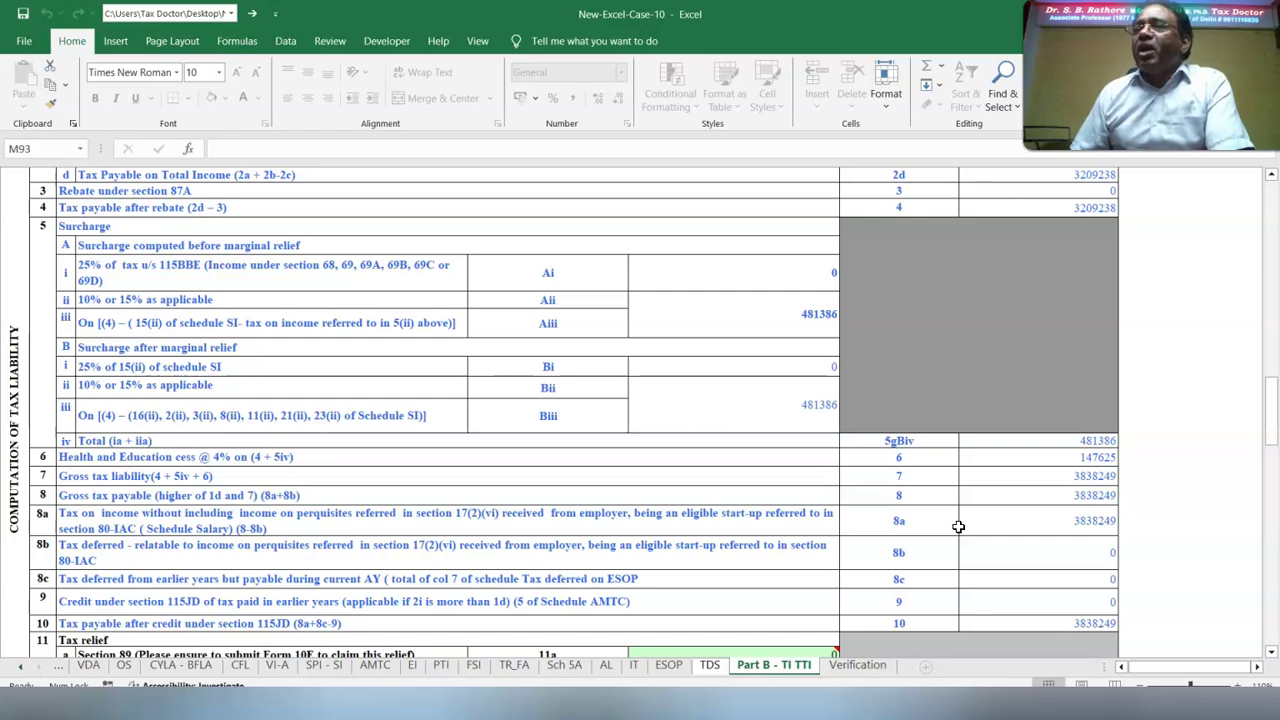
pyautogui.scroll(-5, 958, 526)
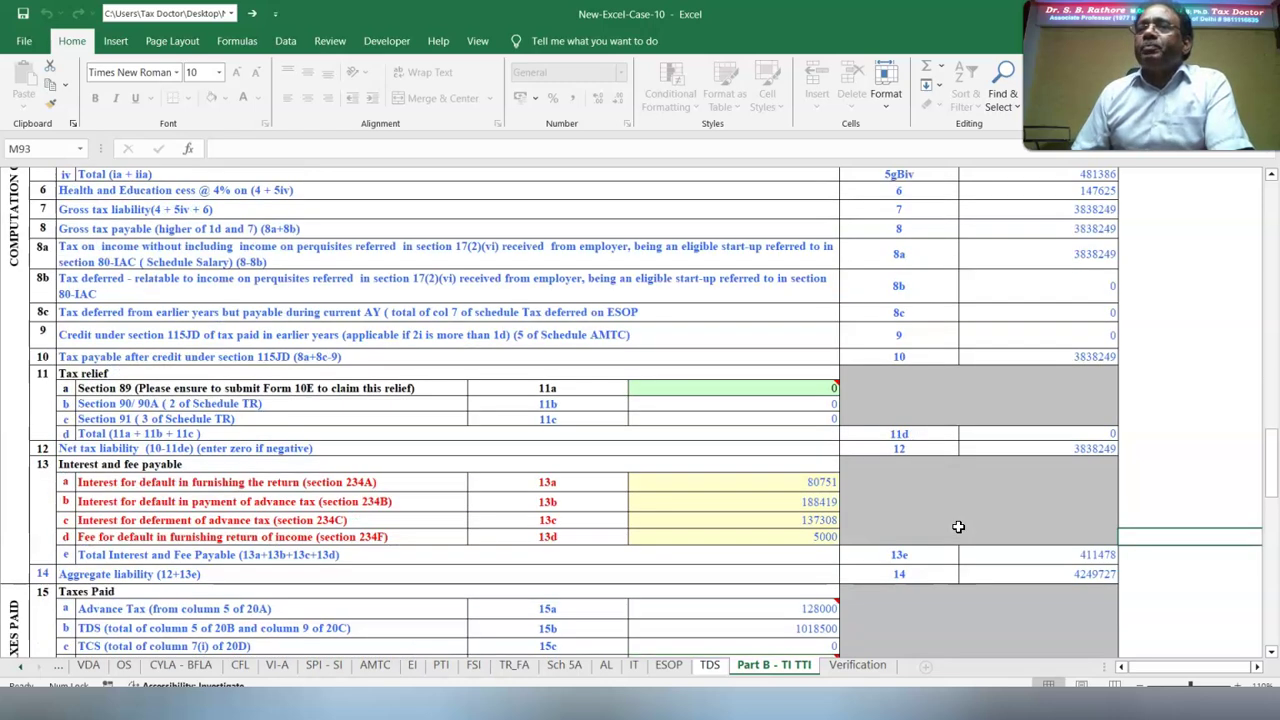
# Clear the interest amounts under sections 234A, 234B and 234C in Part B - TTI
pyautogui.moveTo(763, 483); pyautogui.dragTo(840, 498)
pyautogui.click(779, 483)
pyautogui.press('BackSpace')
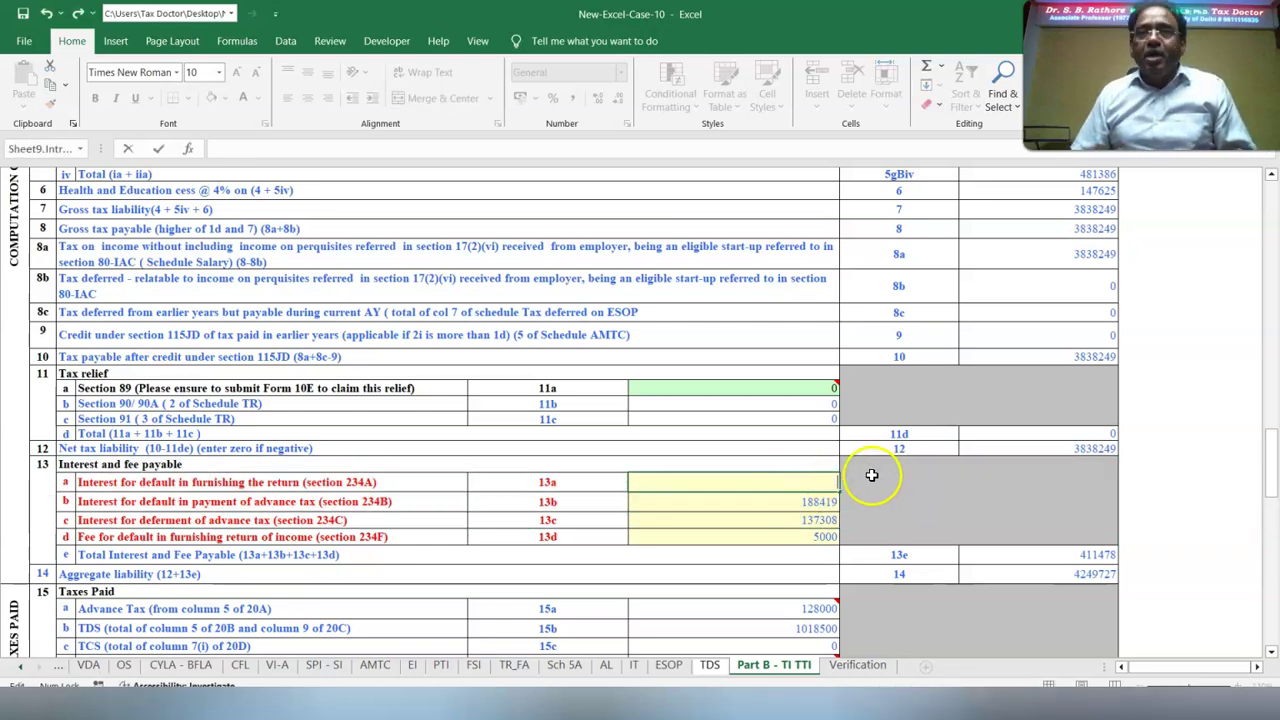
pyautogui.click(777, 501)
pyautogui.moveTo(777, 501); pyautogui.dragTo(777, 520)
pyautogui.press('Delete')
# Clear the section 234F late-filing fee, and check the aggregate liability, taxes paid and amount payable
pyautogui.click(777, 537)
pyautogui.doubleClick(782, 537)
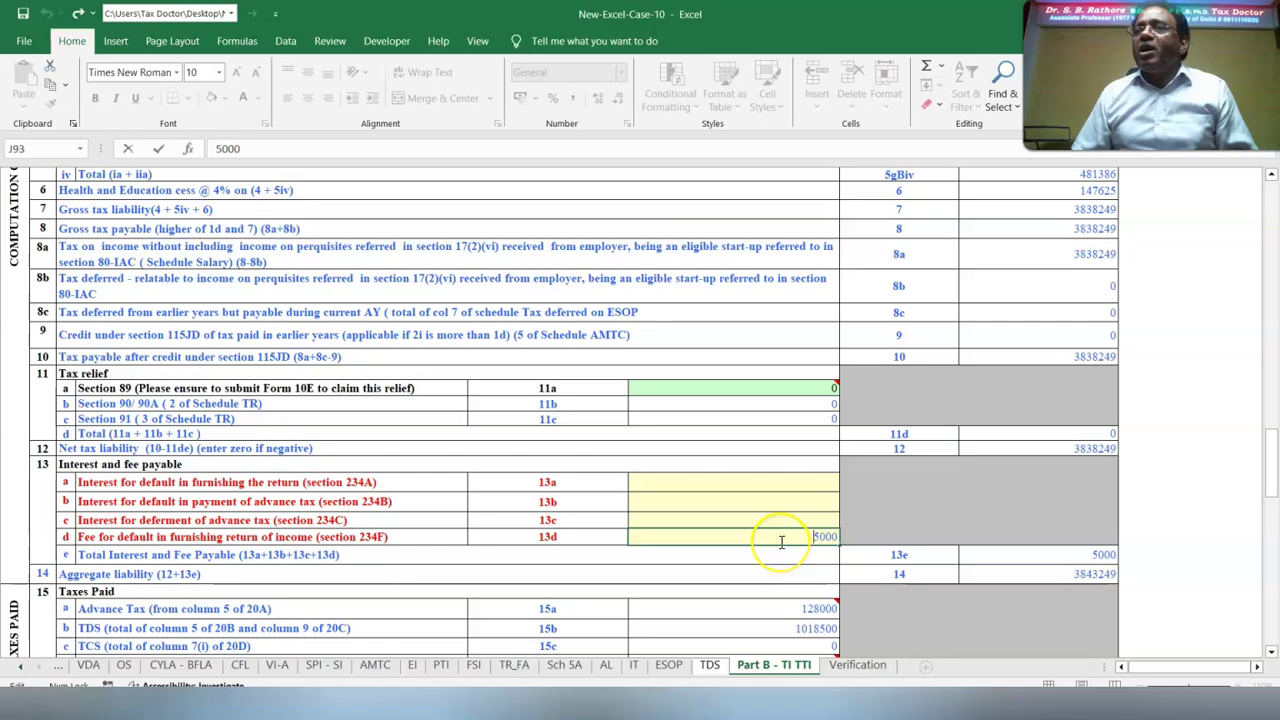
pyautogui.press('BackSpace')
pyautogui.press('BackSpace')
pyautogui.press('BackSpace')
pyautogui.press('BackSpace')
pyautogui.click(1164, 520)
pyautogui.scroll(-5, 1164, 586)
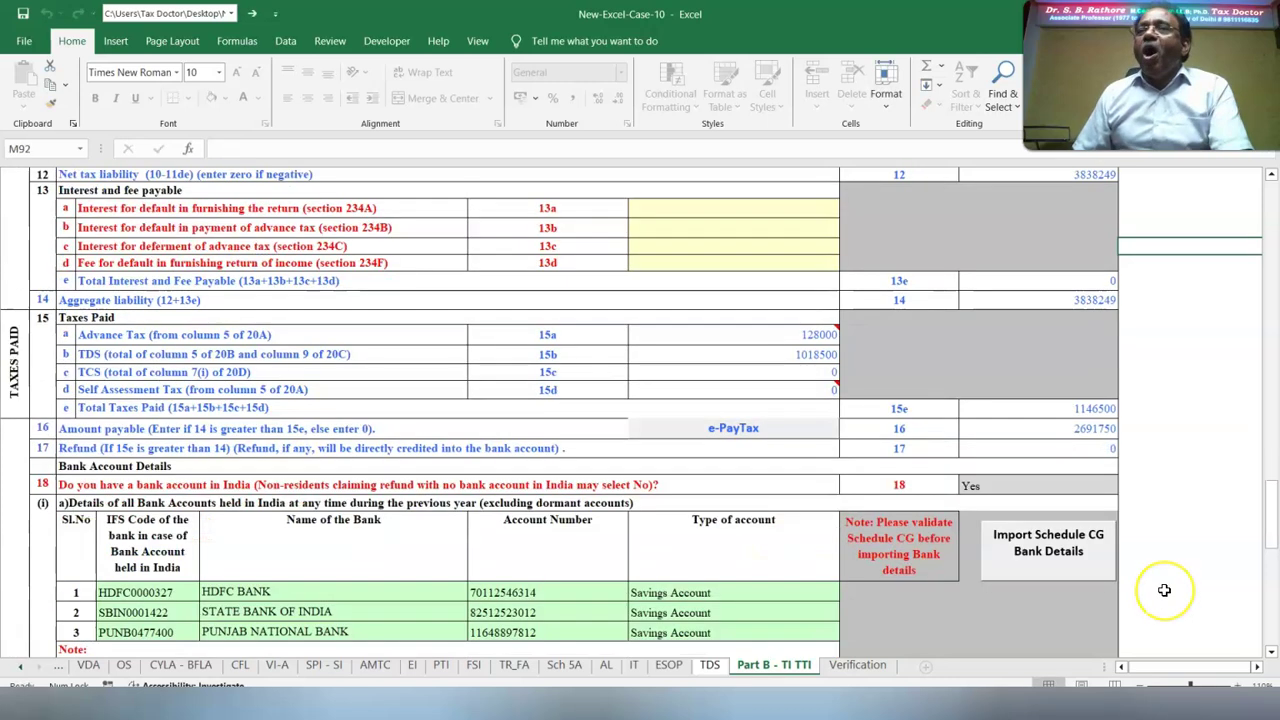